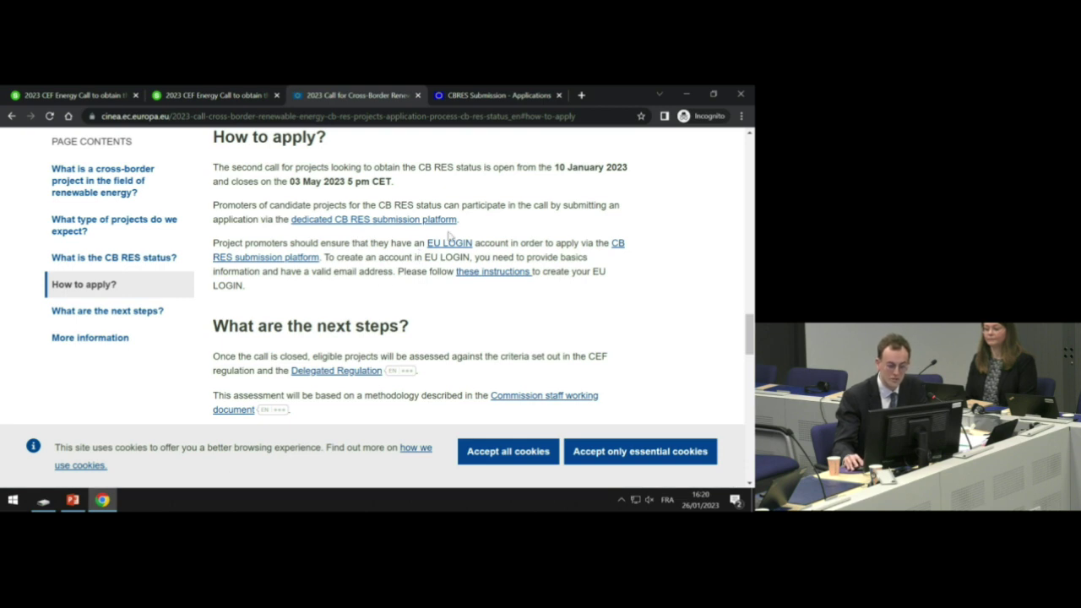
- Open the dedicated CB RES submission platform and dismiss the new application form
click(376, 223)
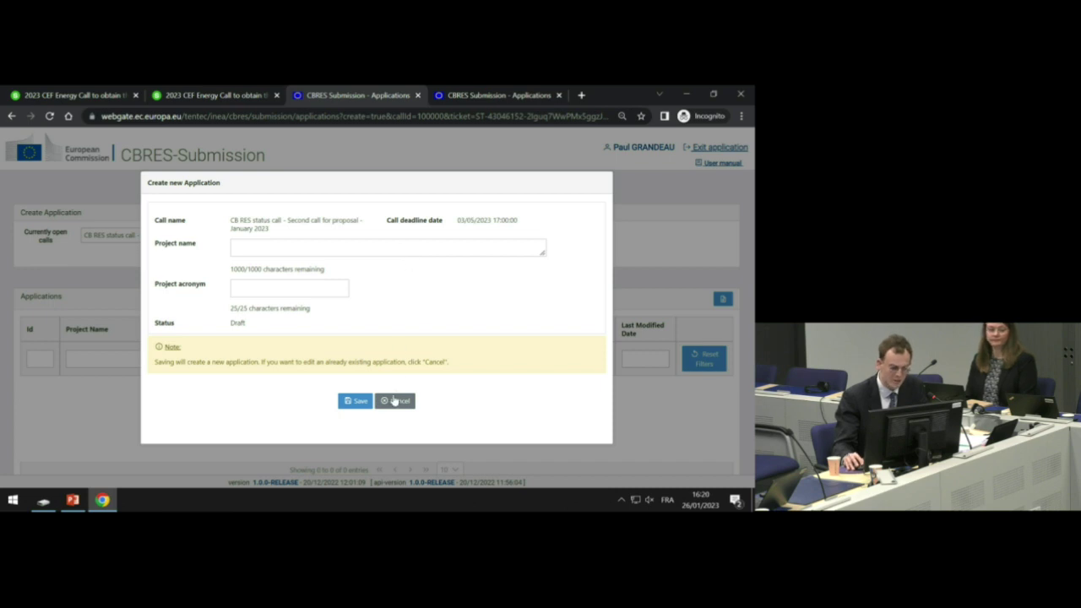
click(391, 401)
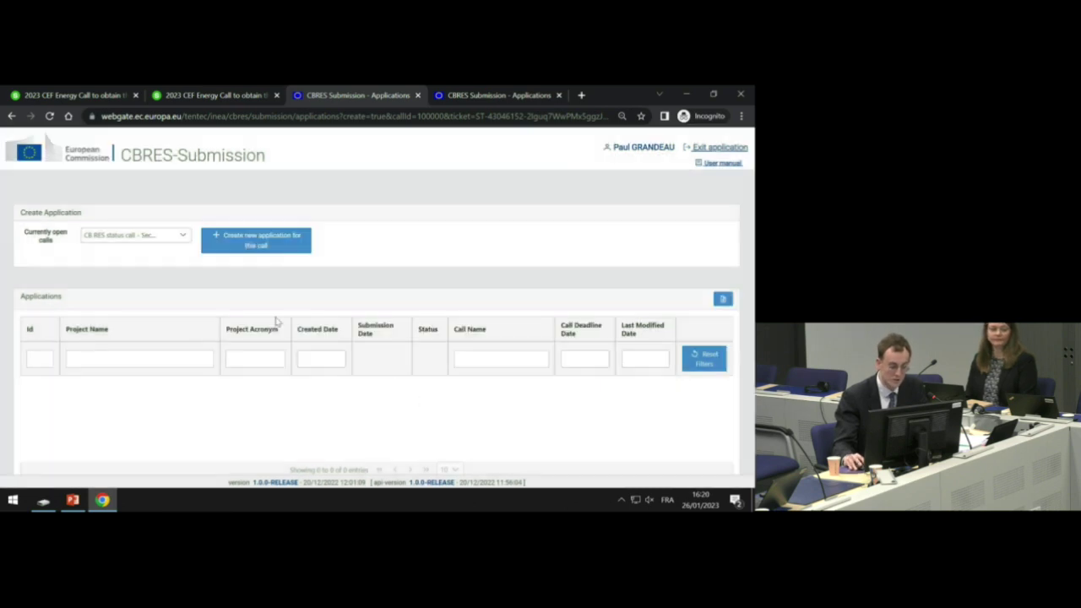
- Create a new application for the open CB RES status call, named "Amazing CBRES project" with the acronym ACP
click(146, 238)
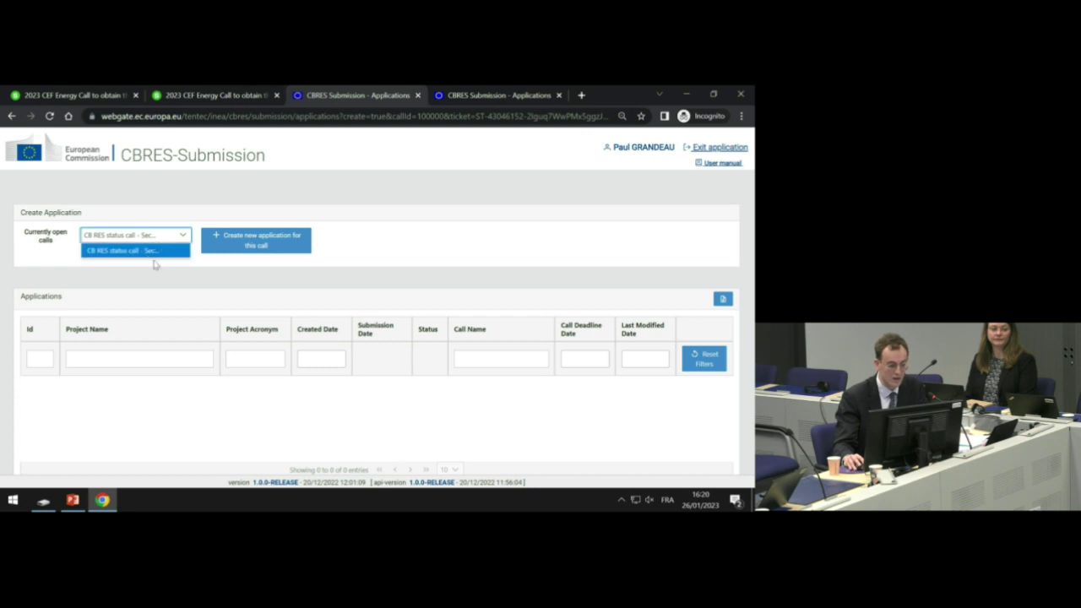
click(148, 251)
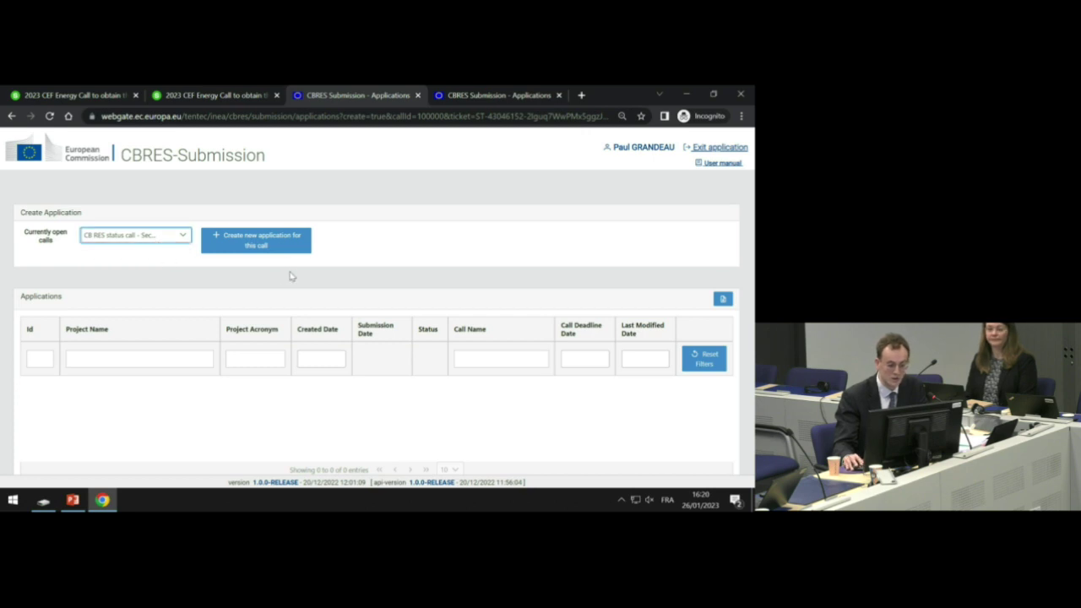
click(266, 243)
click(292, 251)
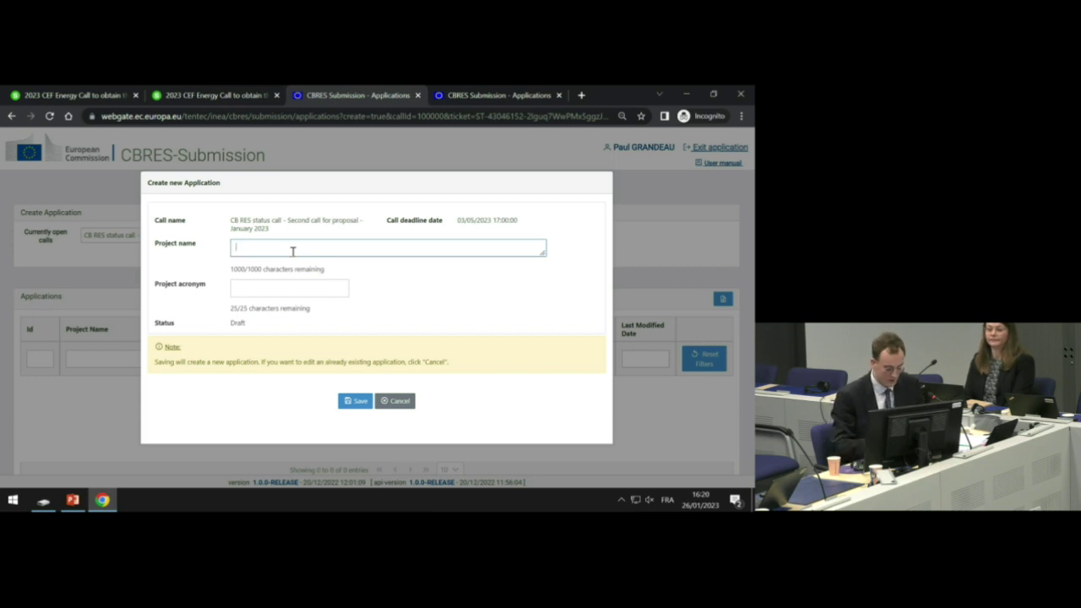
text(A)
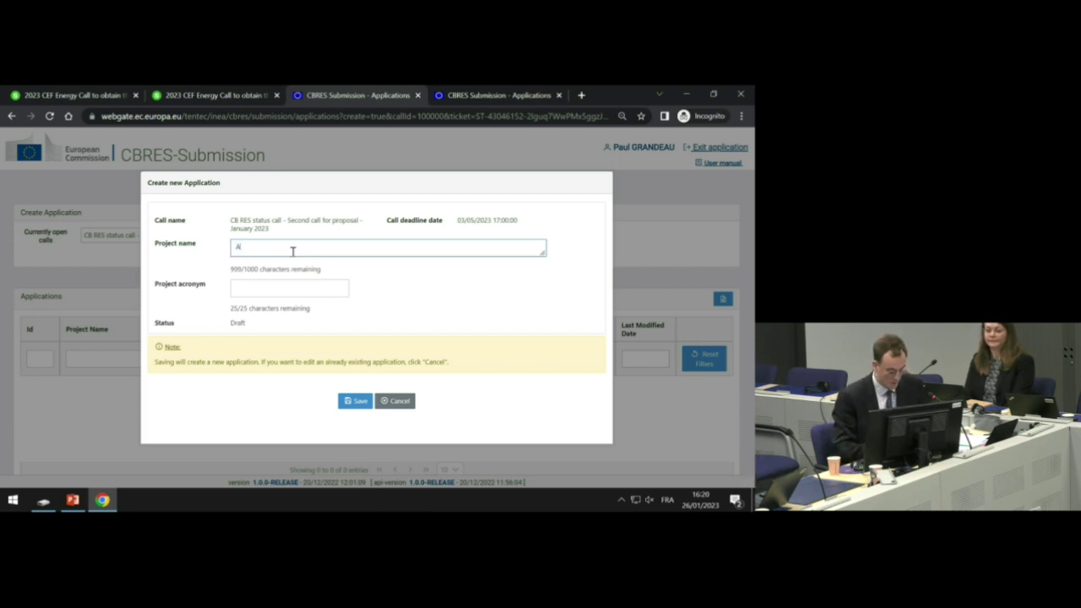
text(mazing CBRES)
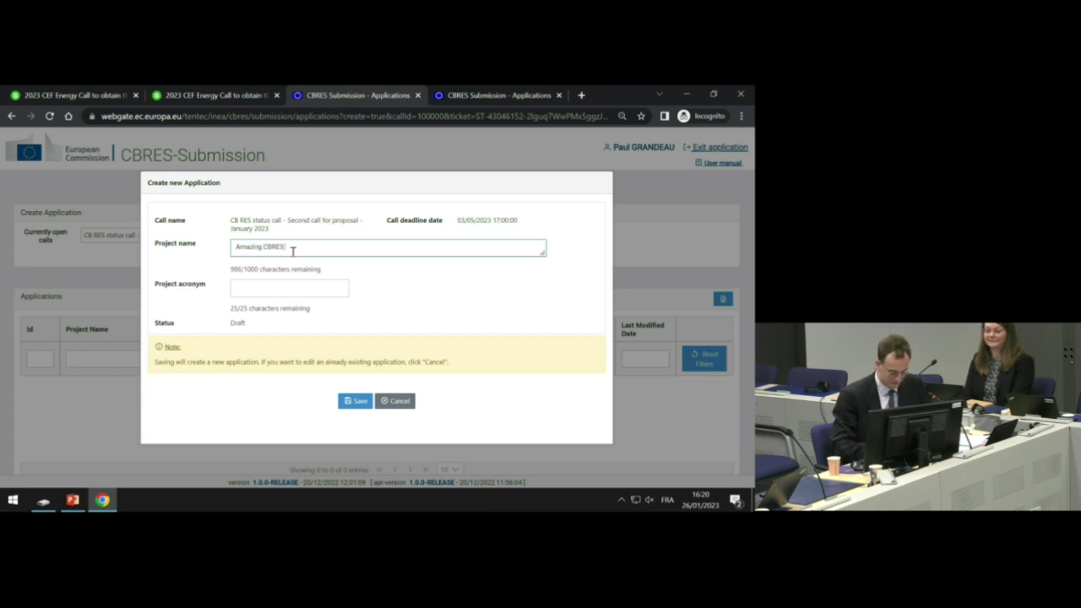
text( project)
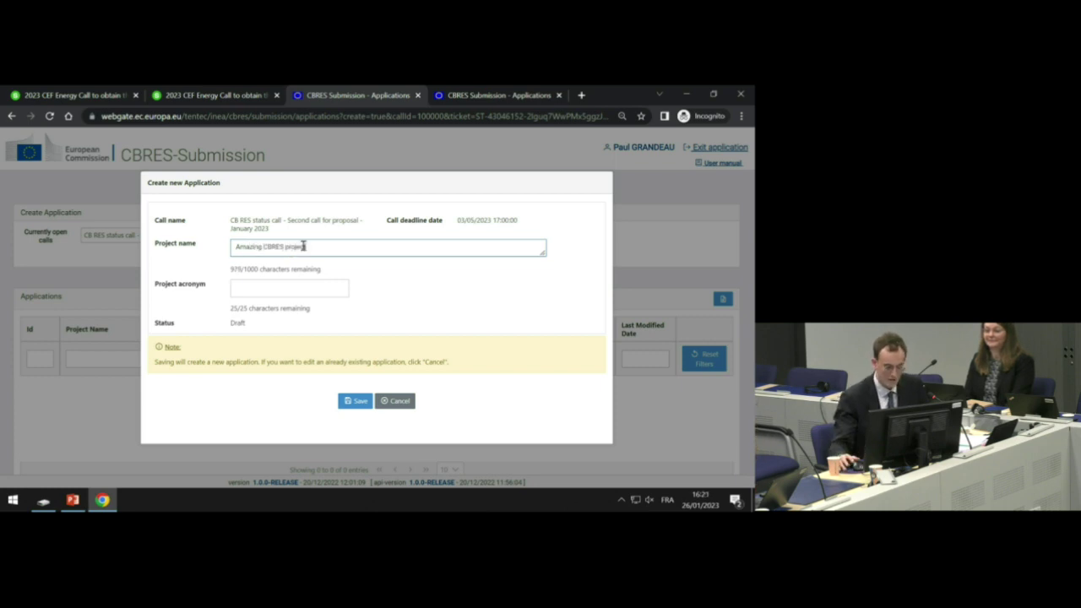
click(293, 280)
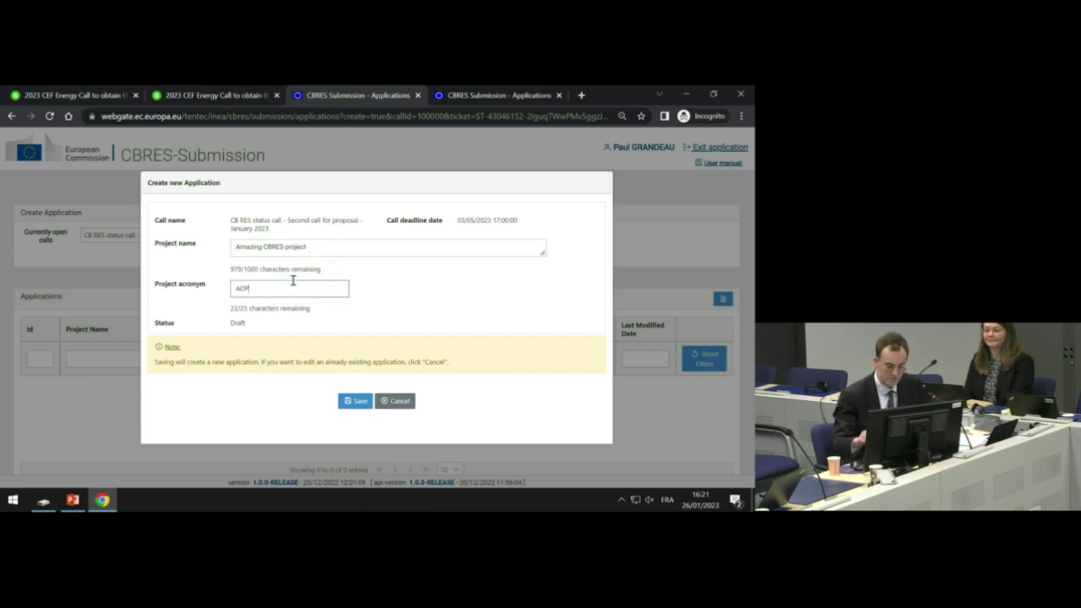
click(355, 401)
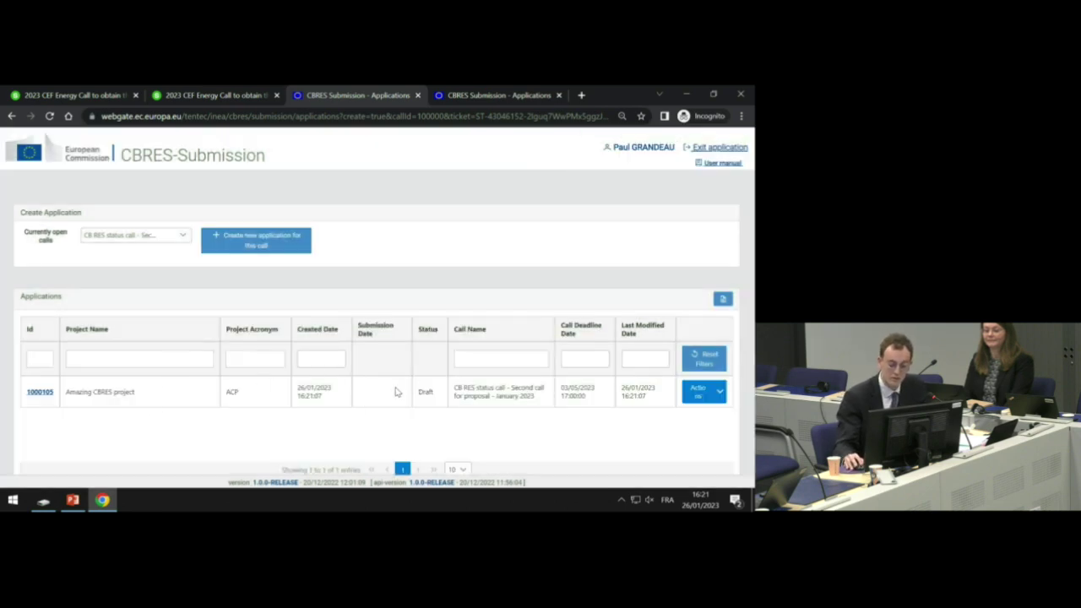
- Open the "Amazing CBRES project" draft application and go to its Project section
click(720, 393)
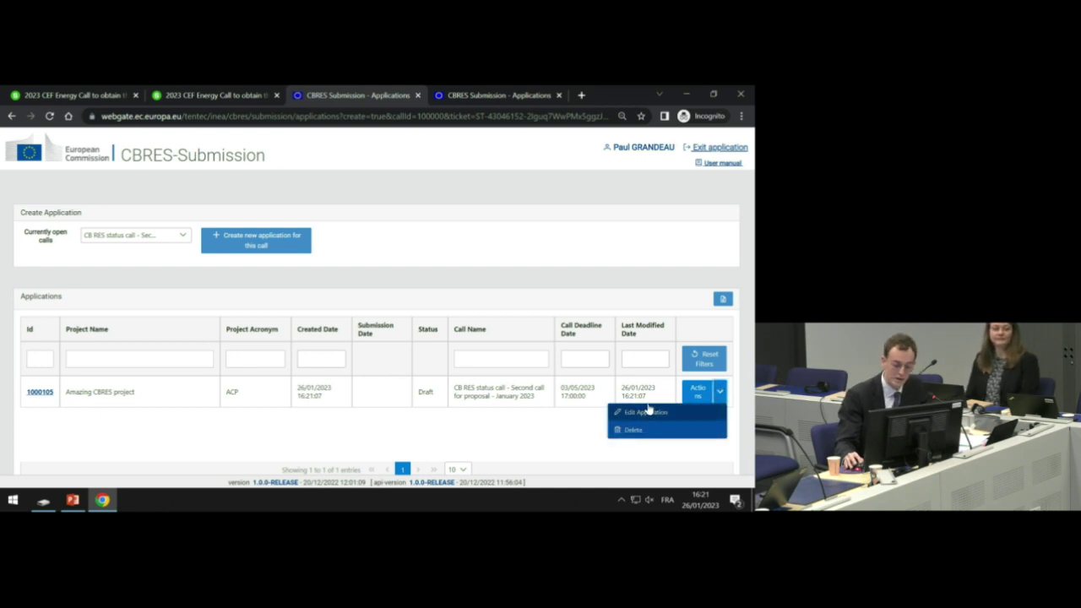
click(40, 392)
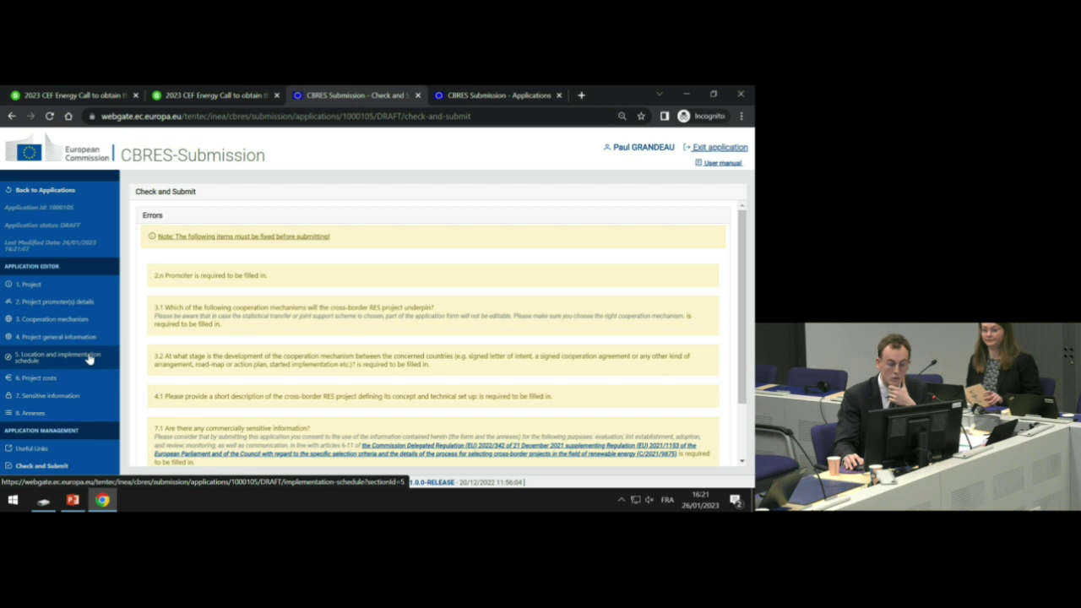
click(84, 284)
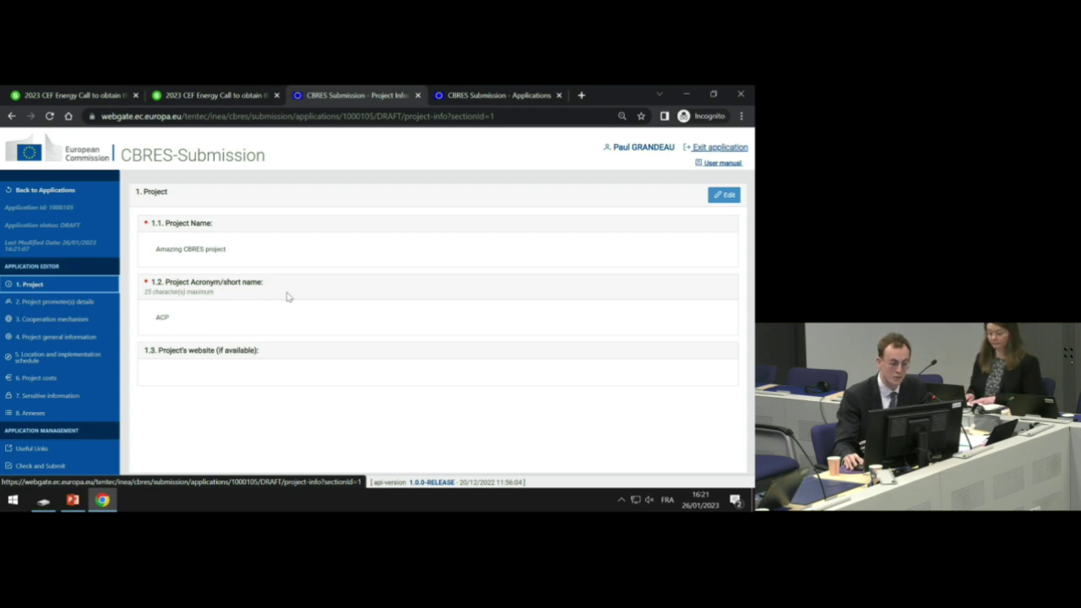
- Change the project acronym to ACB in the Project section and save the answers
click(722, 196)
scroll(212, 264, down, 1)
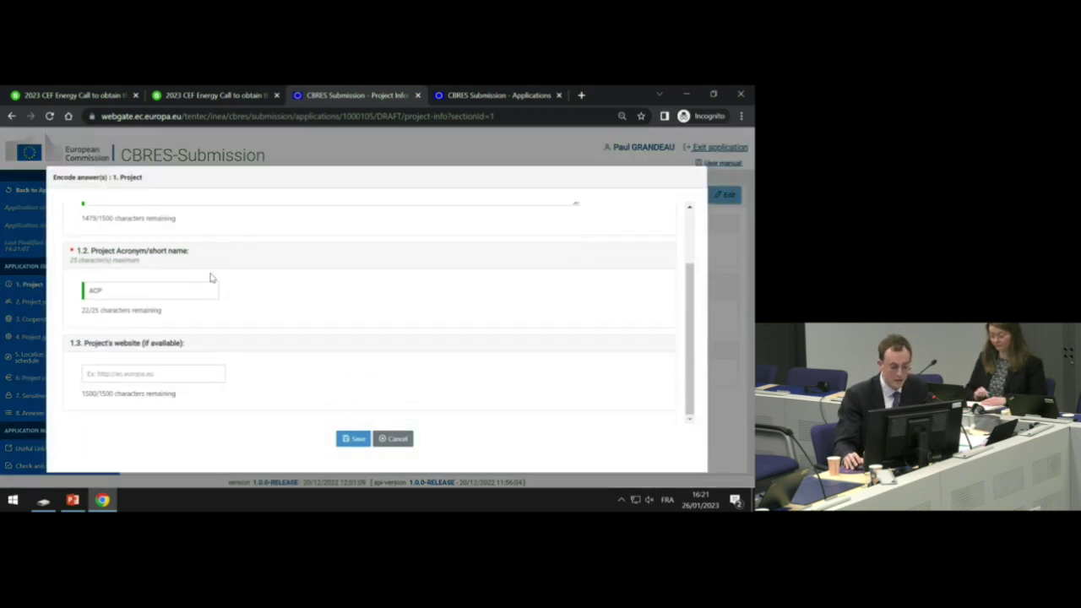
click(138, 373)
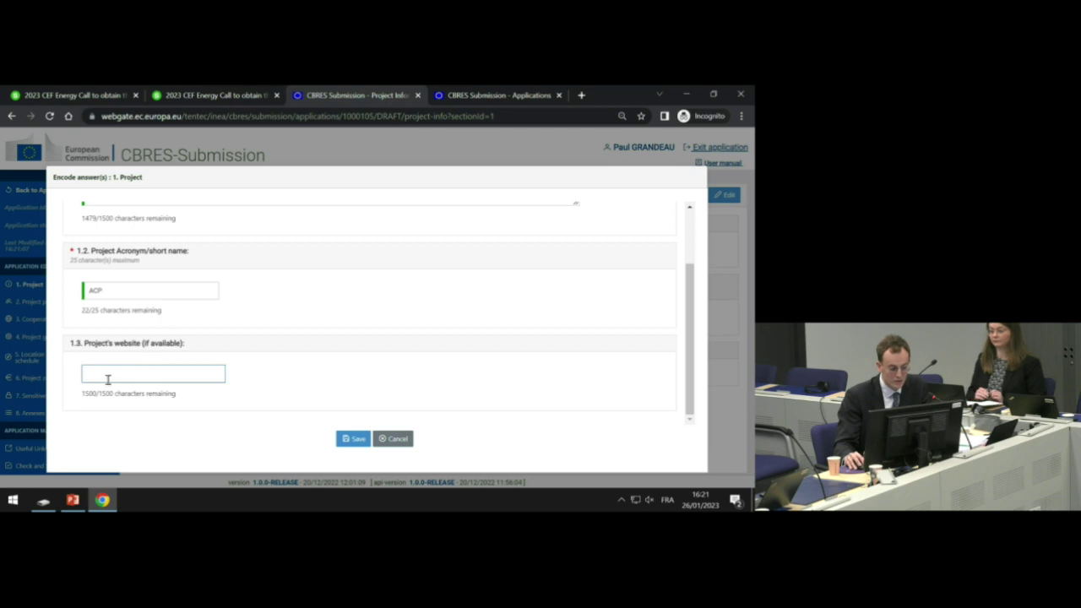
scroll(178, 358, up, 1)
scroll(177, 353, up, 1)
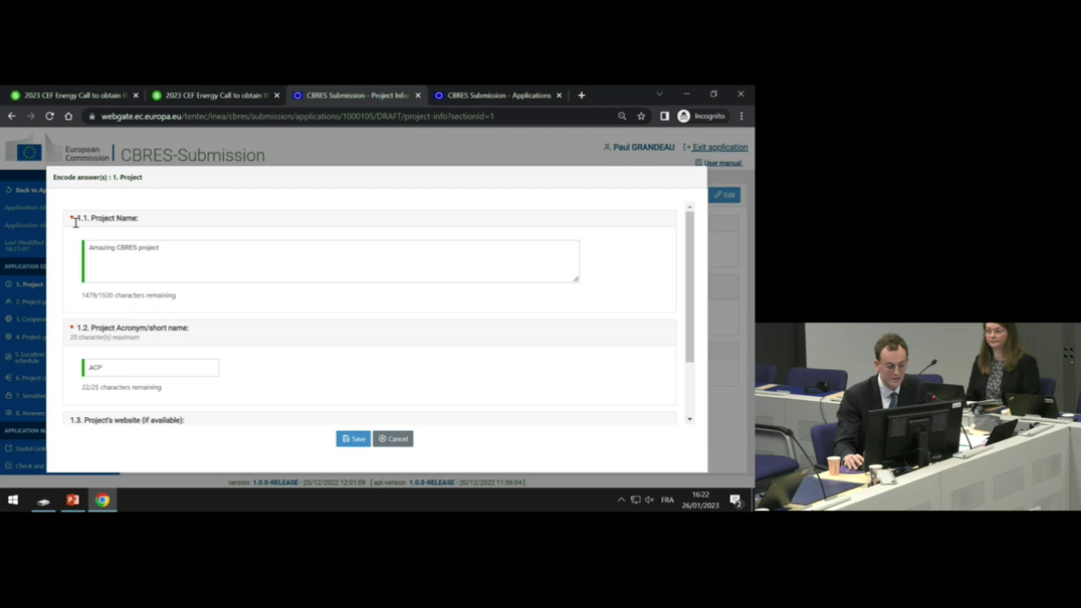
click(118, 360)
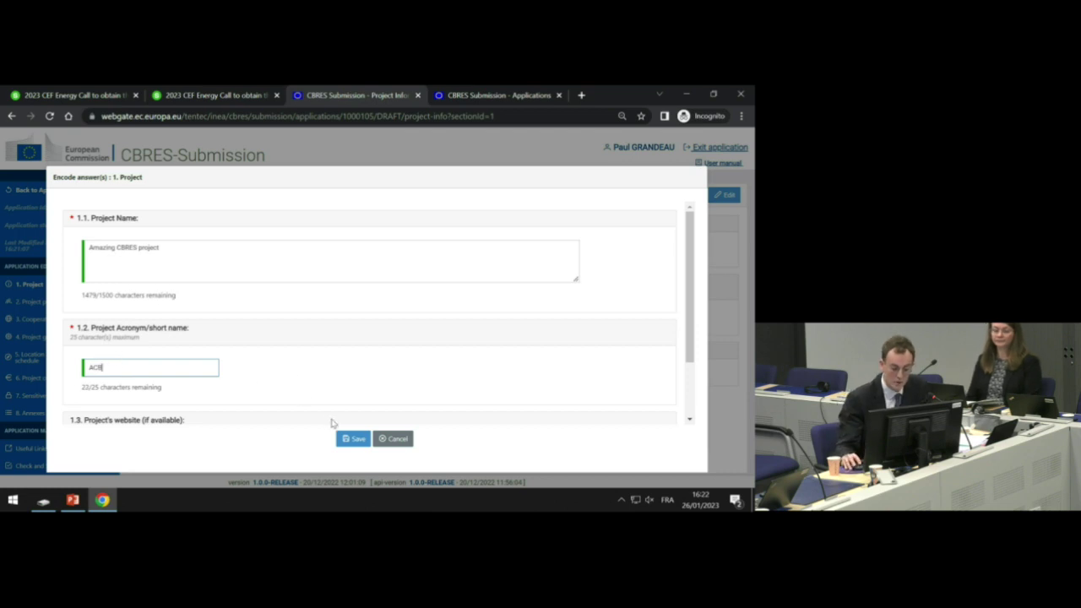
click(345, 439)
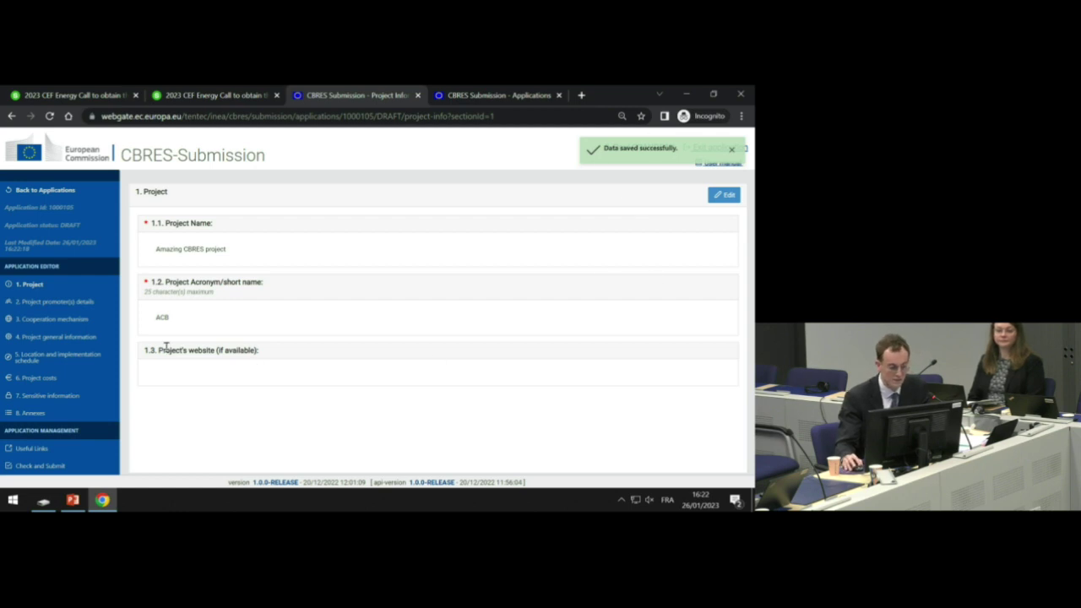
- Add a first promoter under the project promoter details with the legal name "Europen Commission"
click(63, 309)
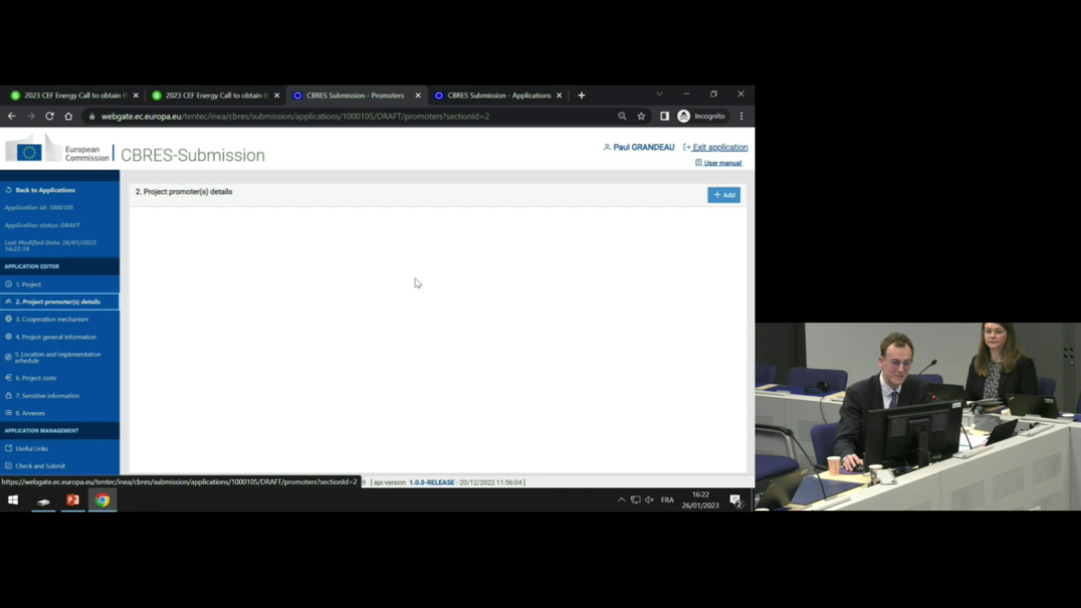
click(723, 195)
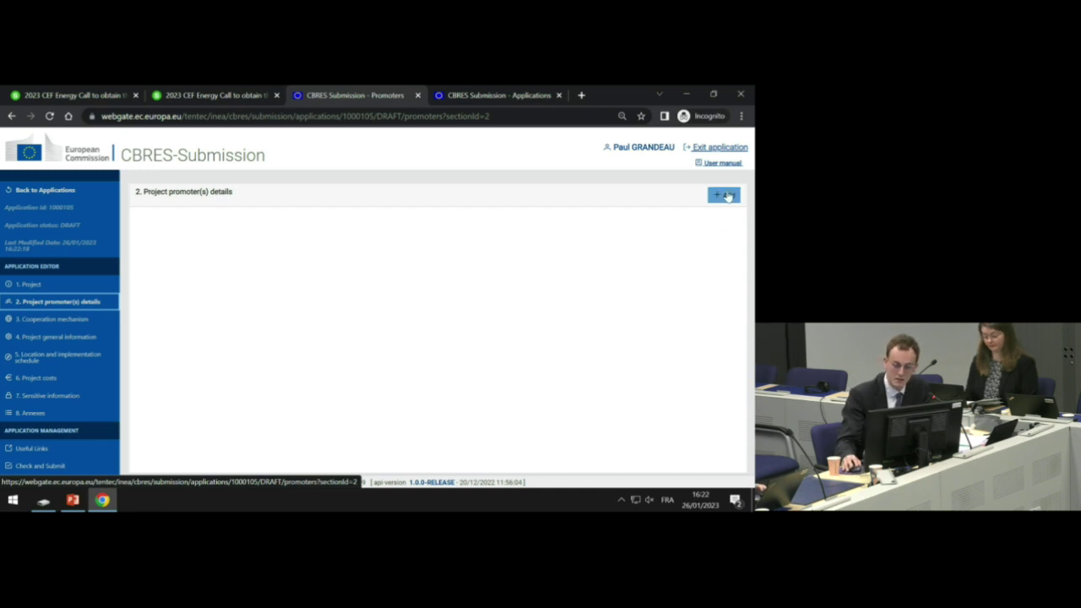
click(726, 195)
click(154, 273)
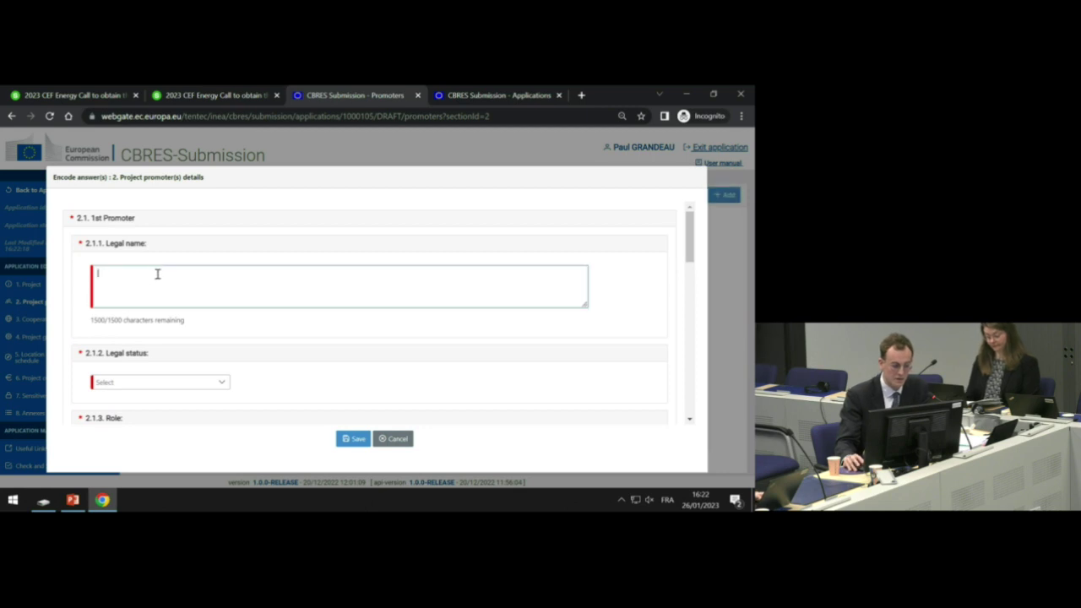
text(European Co)
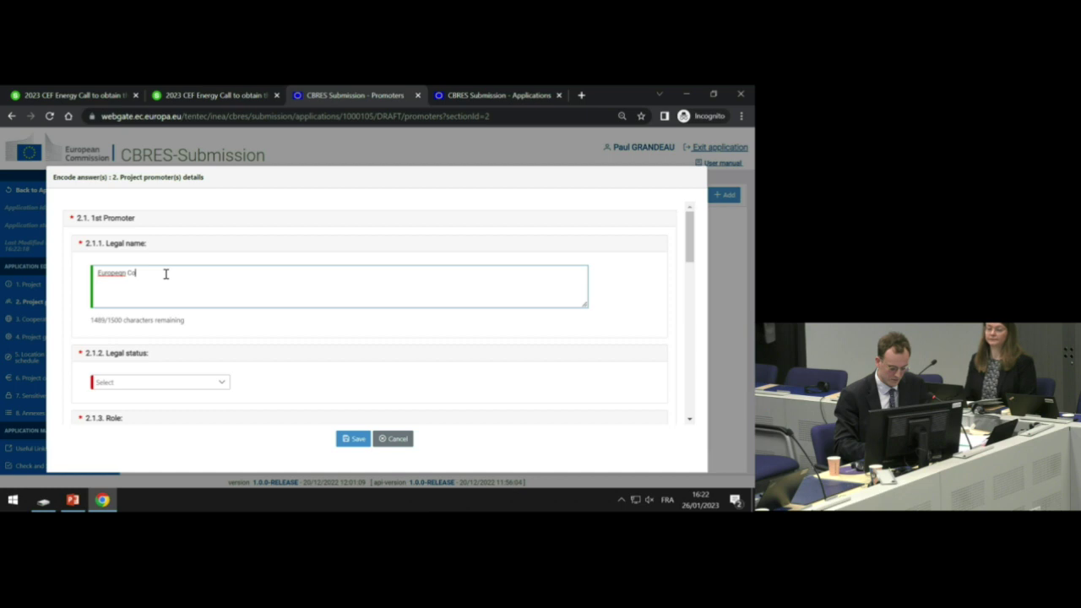
text(mission)
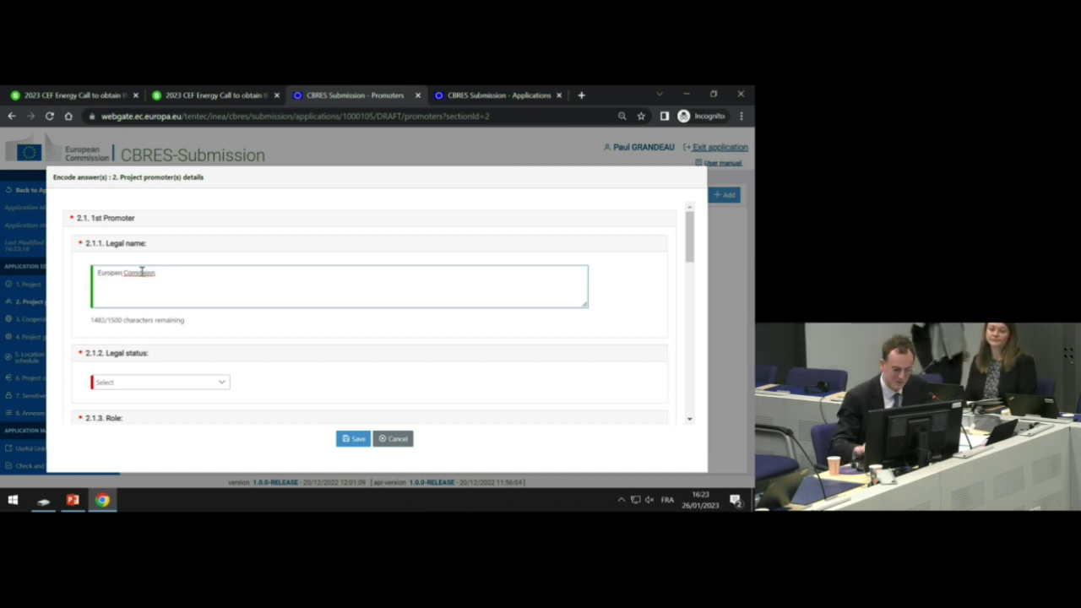
right_click(142, 272)
click(193, 284)
- Set the promoter's legal status to "Public legal entity established in a Member State" and its role to Coordinator
scroll(177, 330, down, 1)
click(180, 326)
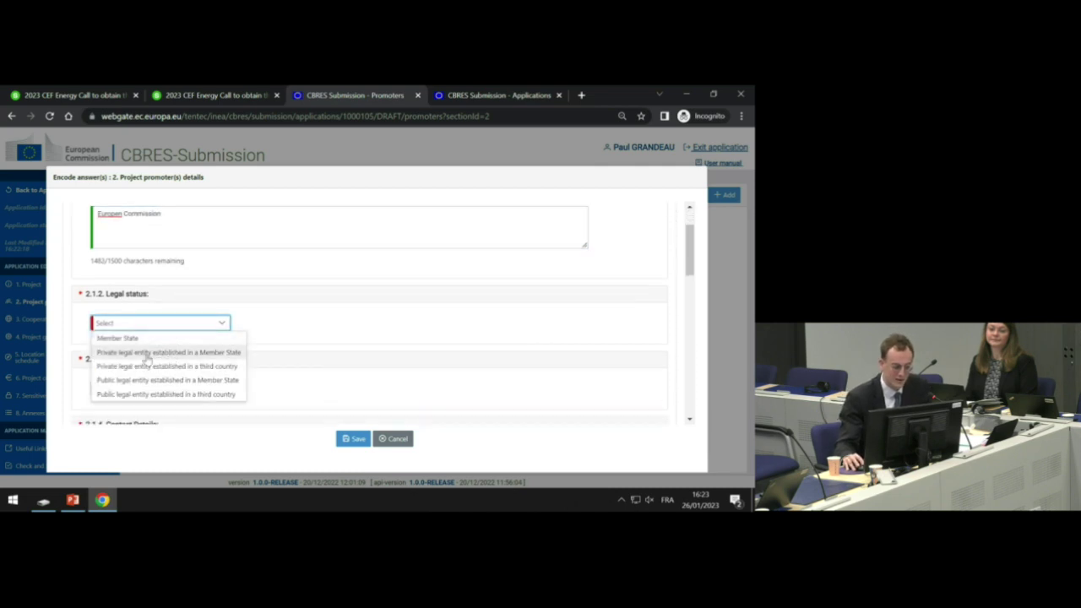
scroll(299, 309, down, 1)
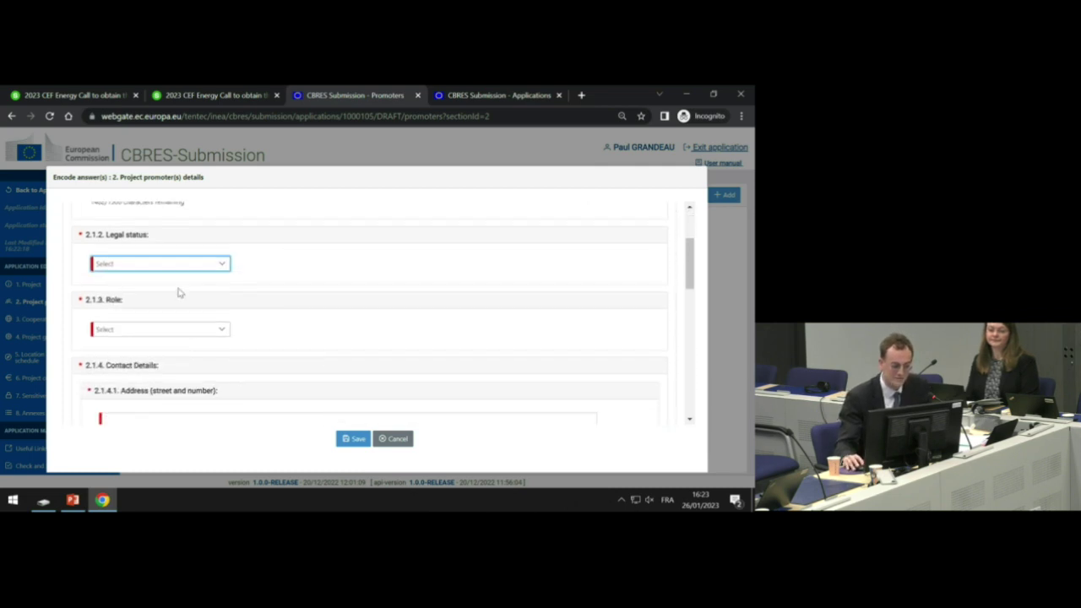
click(175, 264)
click(140, 318)
click(208, 329)
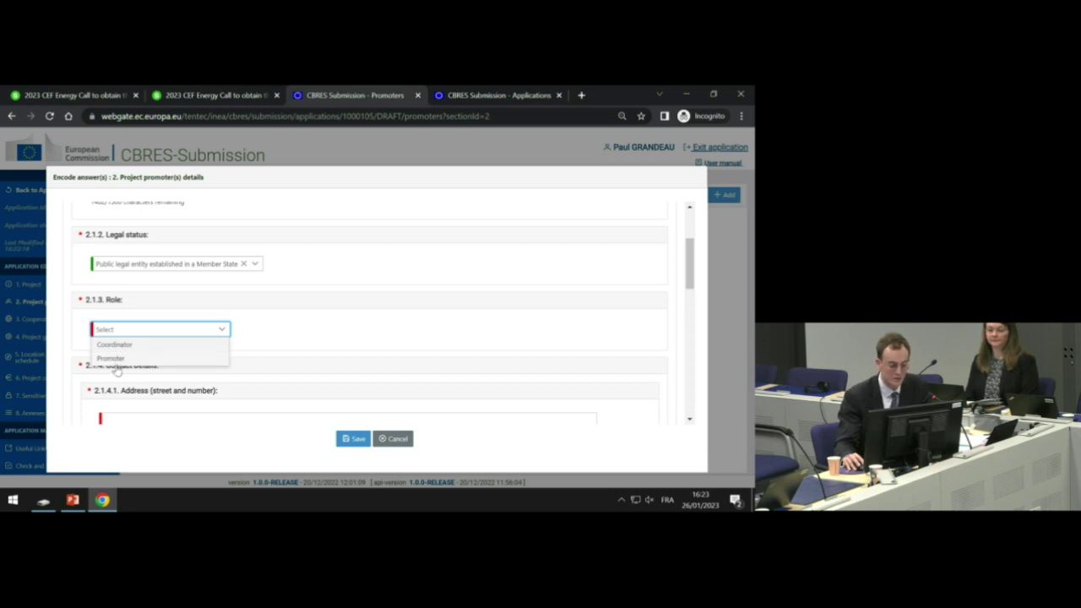
click(109, 345)
- Fill in the promoter's street address, city, postcode and country, leaving the webpage empty
scroll(212, 357, down, 1)
click(164, 359)
scroll(218, 343, down, 1)
text(45)
scroll(164, 358, down, 2)
click(154, 296)
text(9)
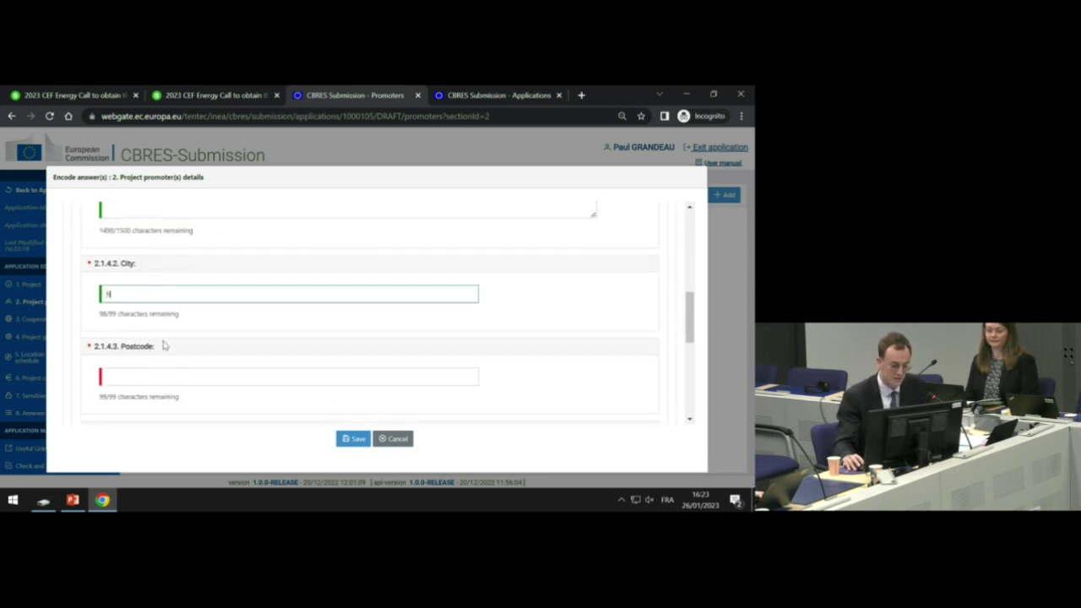
click(157, 374)
text(9)
scroll(178, 354, down, 3)
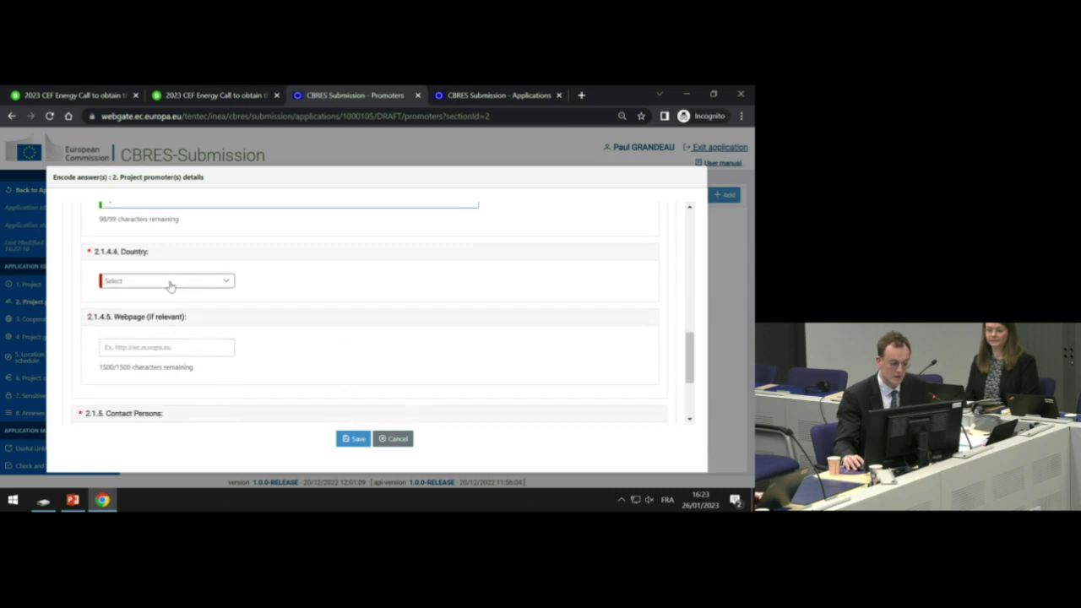
click(169, 286)
click(161, 319)
click(180, 346)
- Add a contact person with the title Dr and a first and last name, leaving e-mail and phone empty, and save the entry
scroll(189, 350, down, 2)
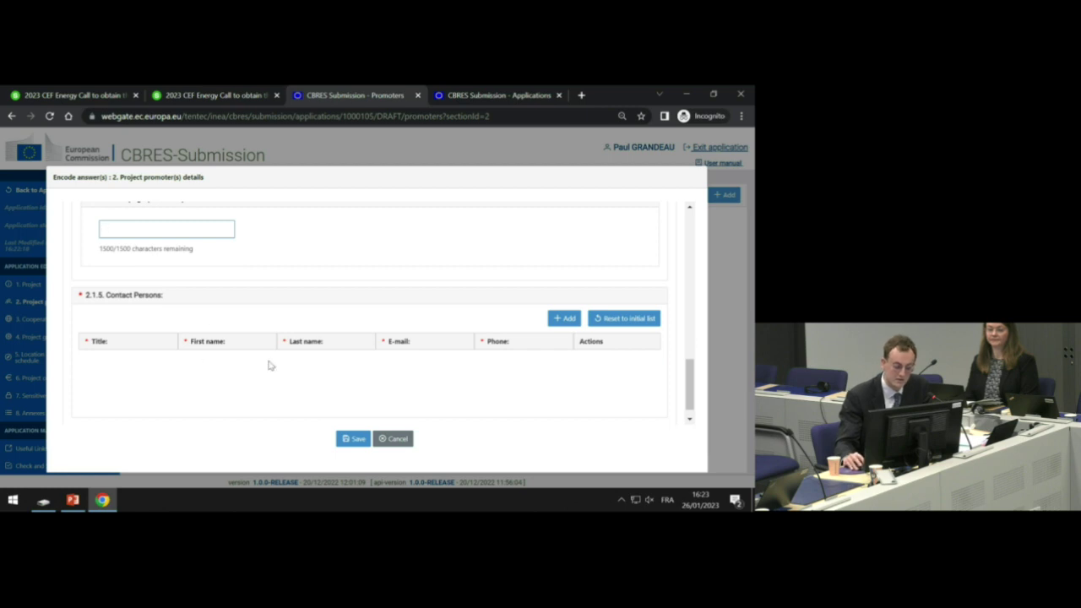
click(559, 321)
click(120, 366)
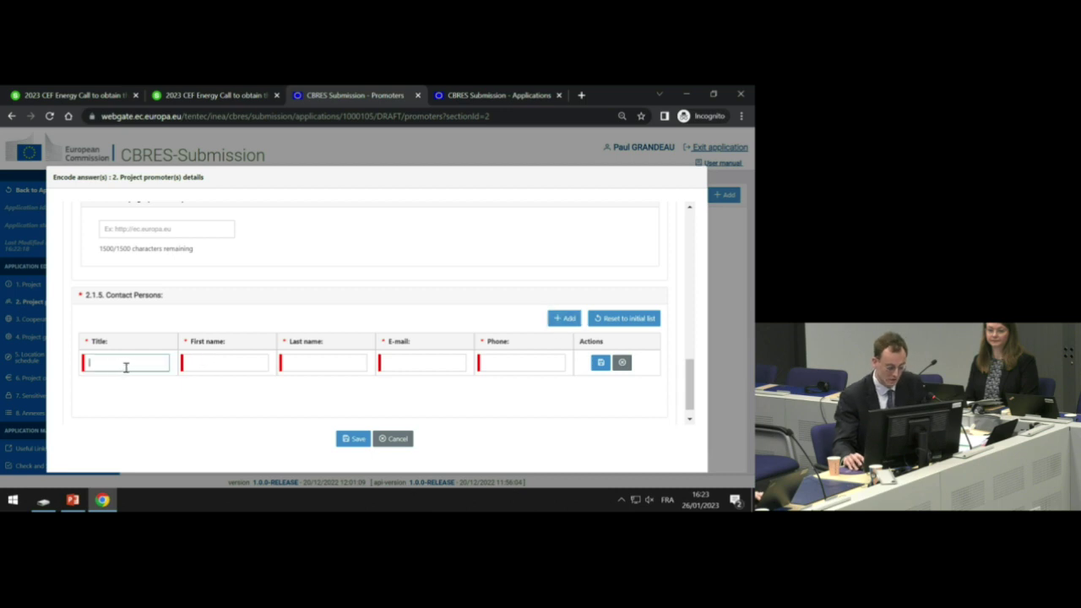
text(Dr)
click(216, 365)
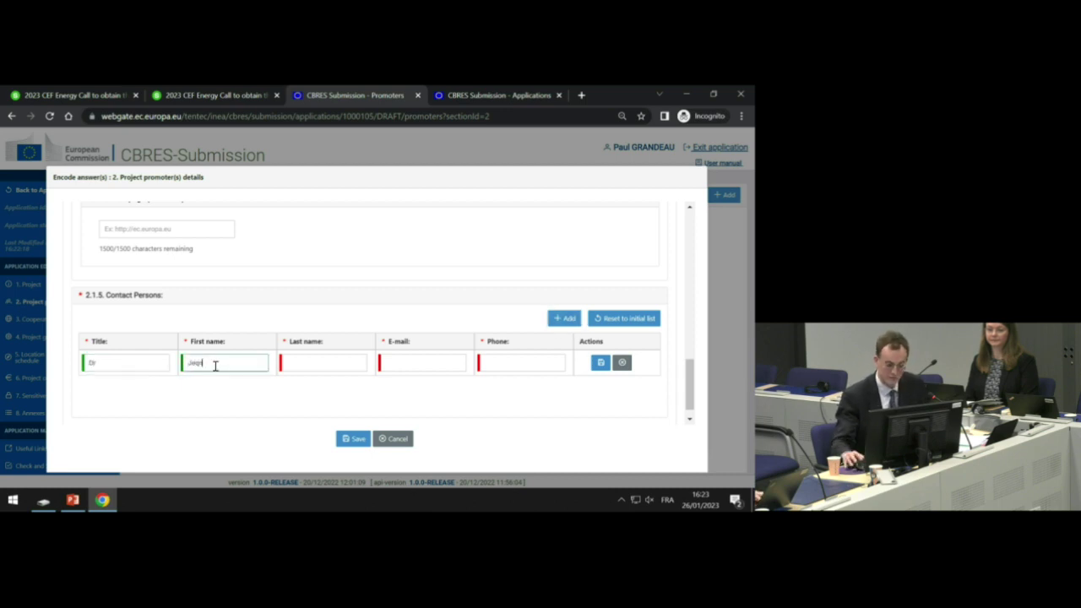
text(Jean)
click(301, 363)
text(Dupont)
click(444, 363)
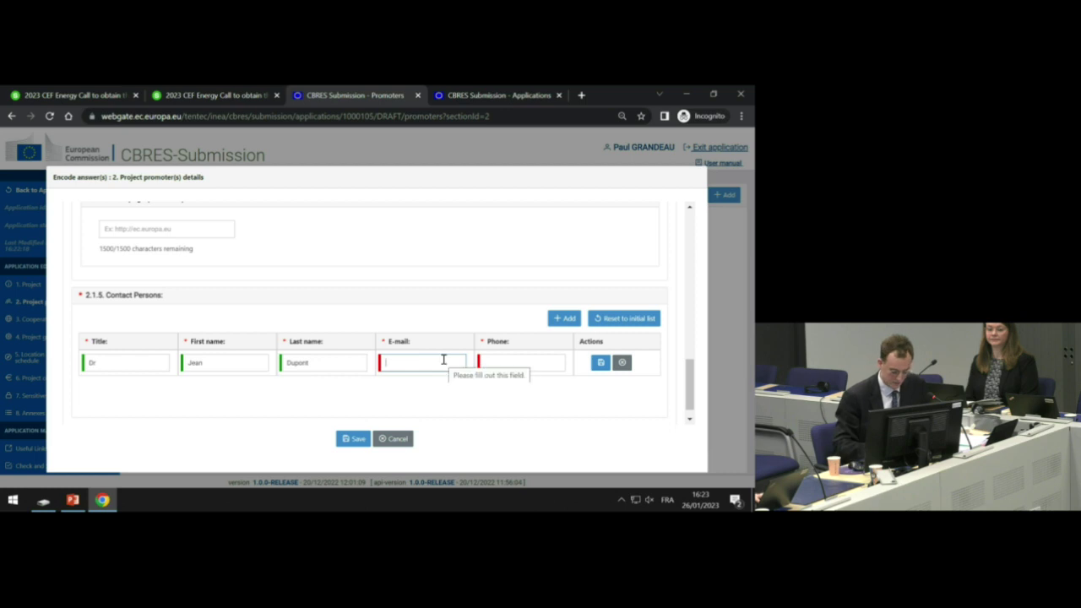
click(600, 363)
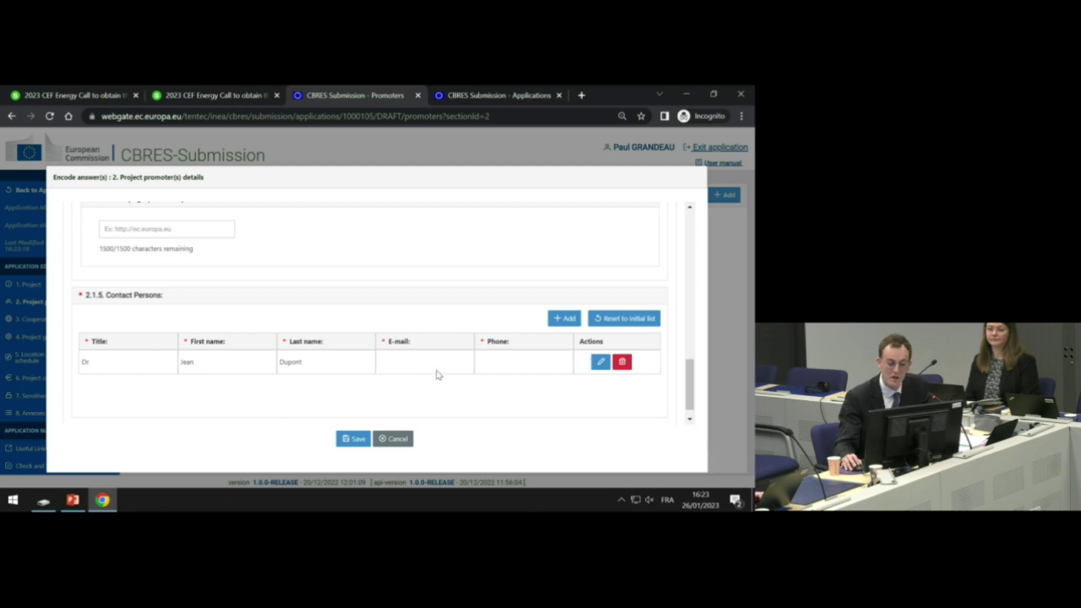
- Save the first promoter's details and go to the Cooperation mechanism section
scroll(381, 365, up, 1)
click(350, 439)
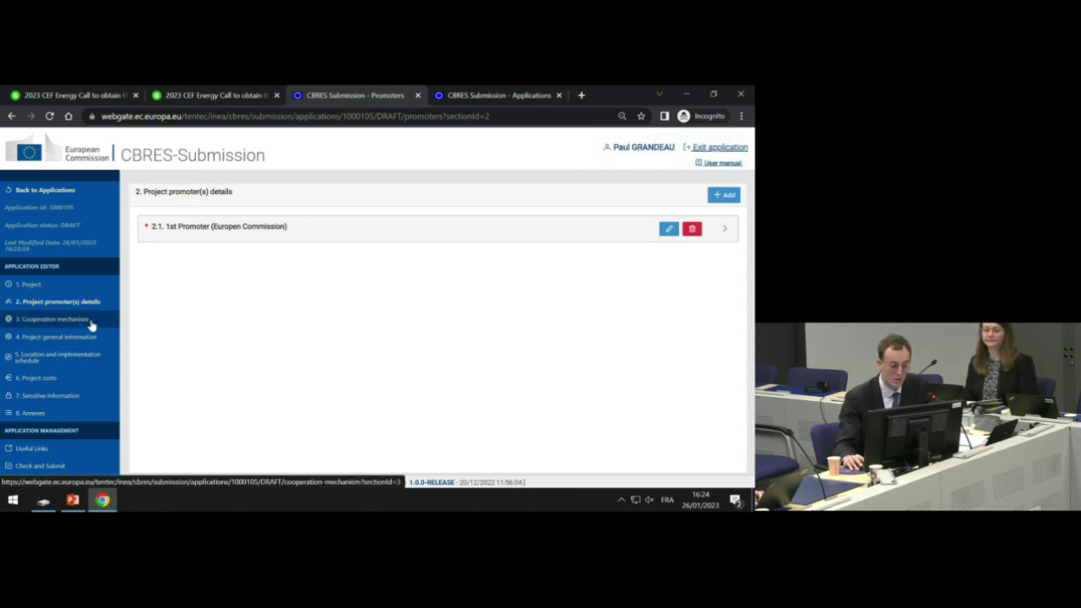
click(84, 323)
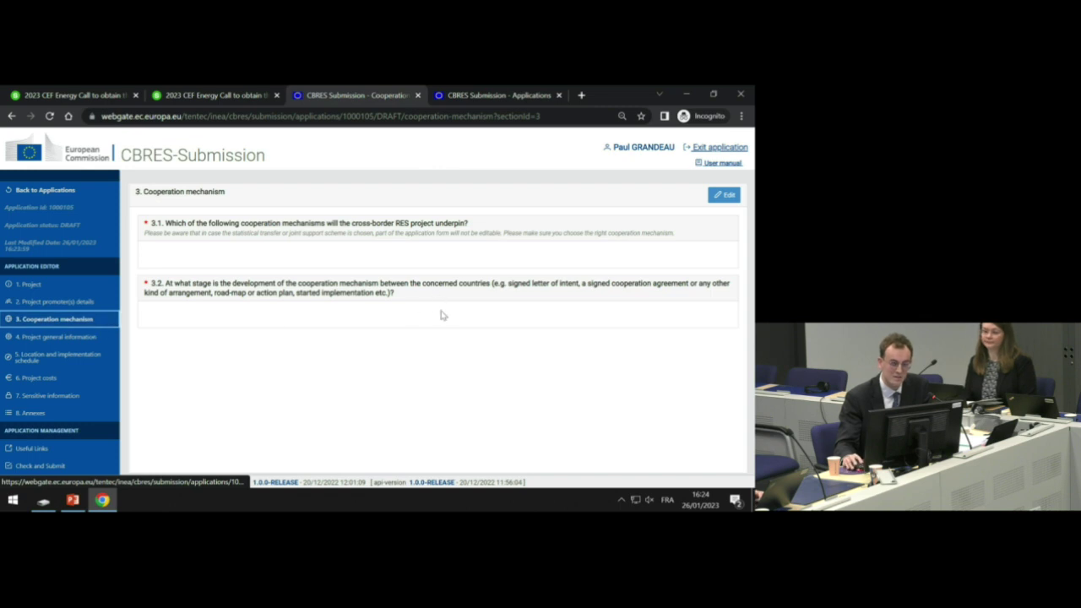
- Edit the Cooperation mechanism section and choose "Joint project between Member States (Article 9 of Directive 2018/2001/EC)" for question 3.1
click(726, 196)
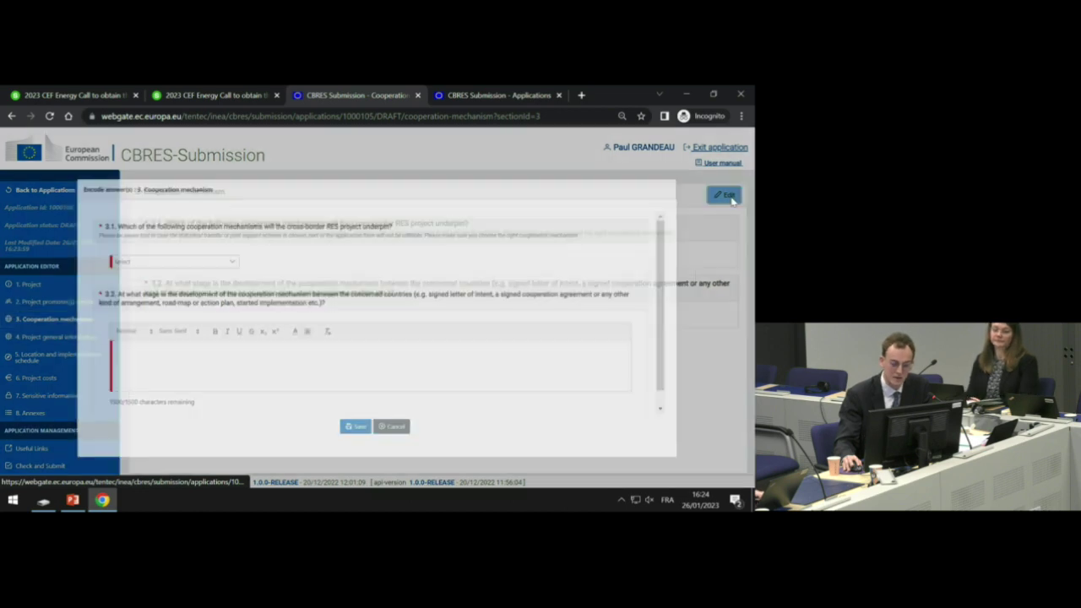
click(173, 259)
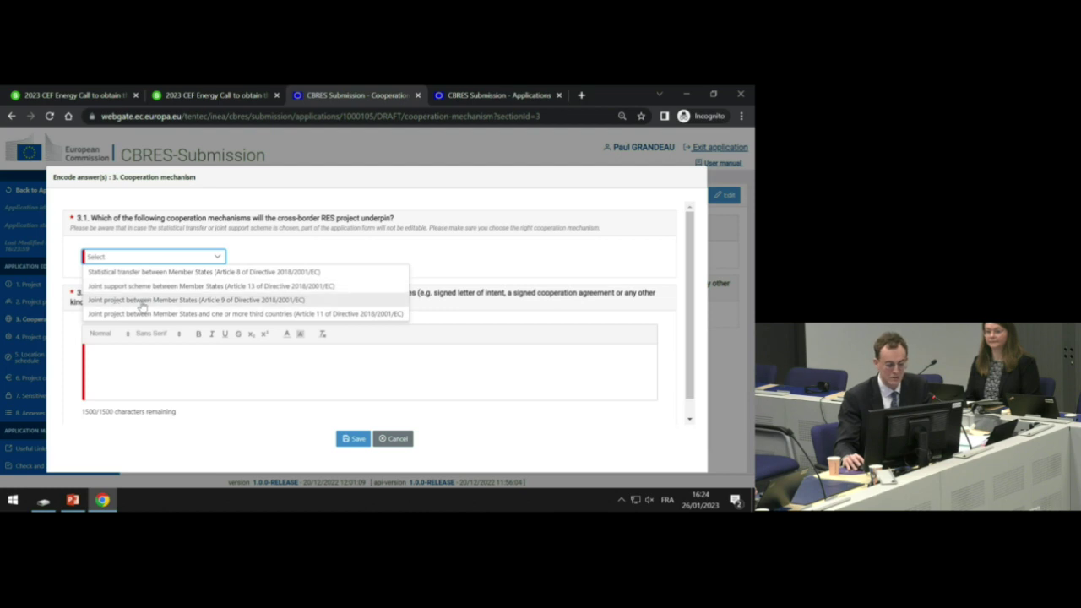
click(202, 301)
- Answer question 3.2 with "letter of intent issues byMinistry of energy of Austria" and save the section
click(167, 360)
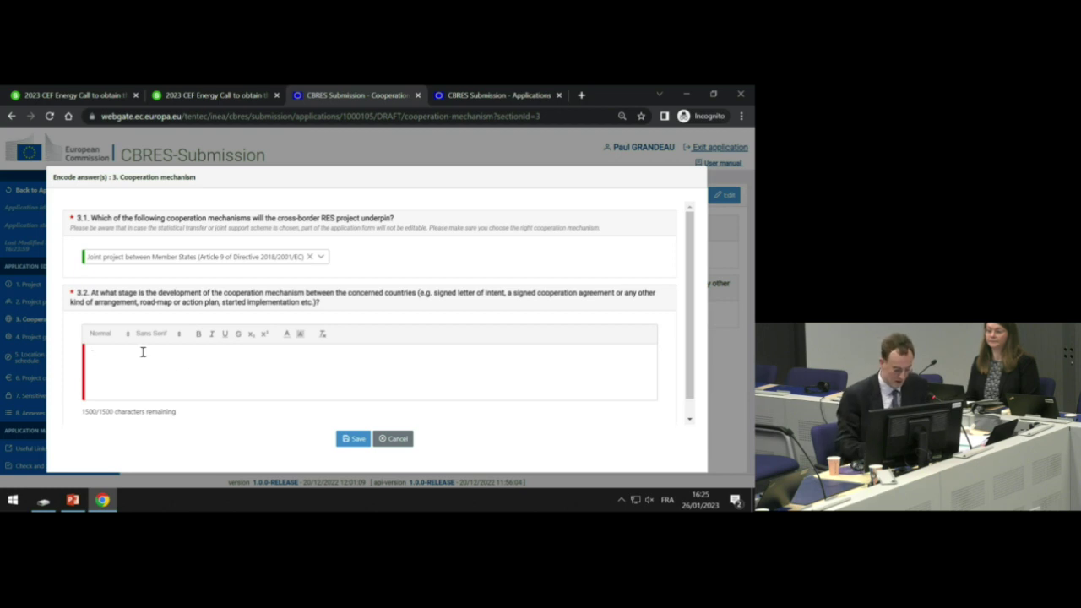
text(letter)
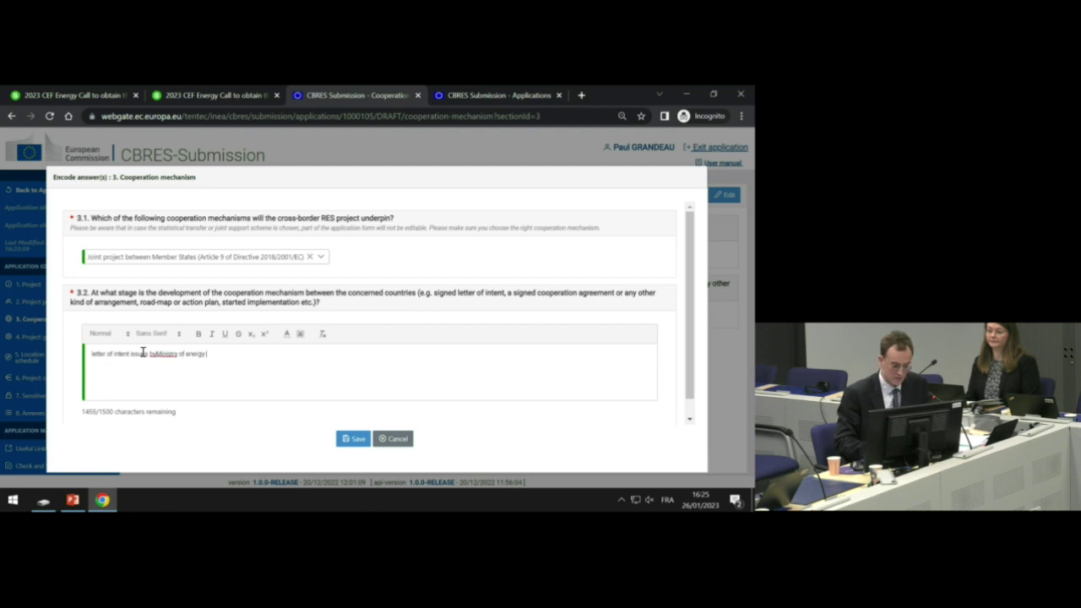
text(of Austria)
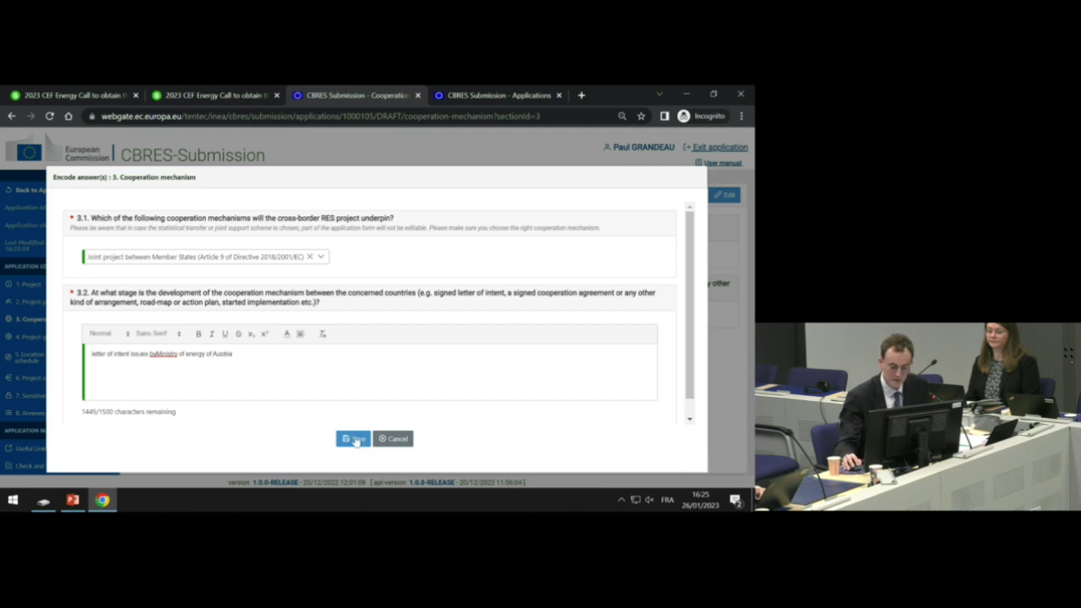
click(355, 439)
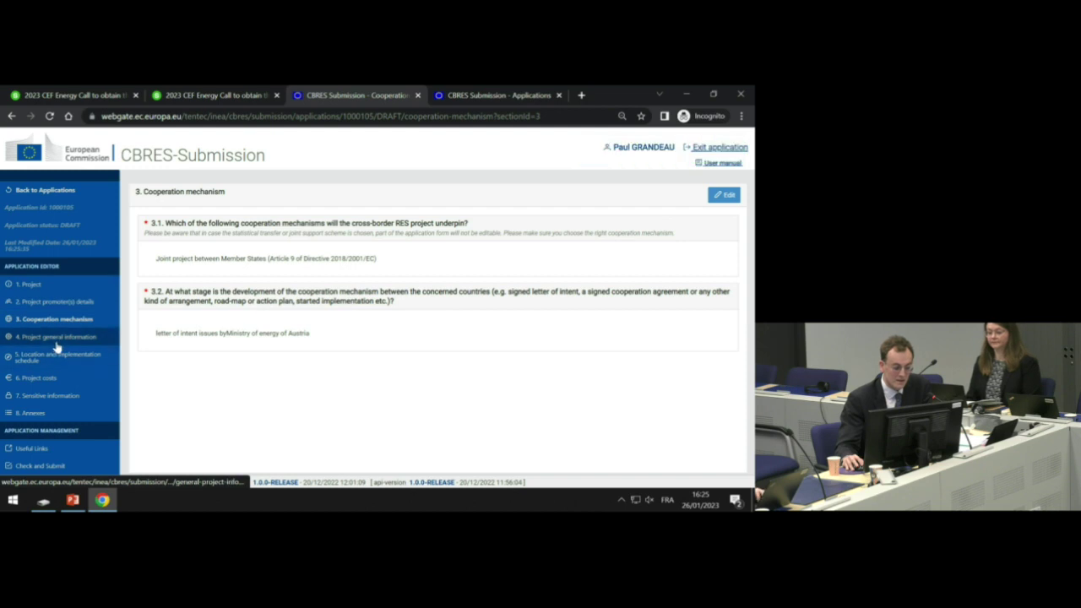
- Look through the Project general information, Location and implementation schedule, Project costs and Sensitive information sections
click(57, 344)
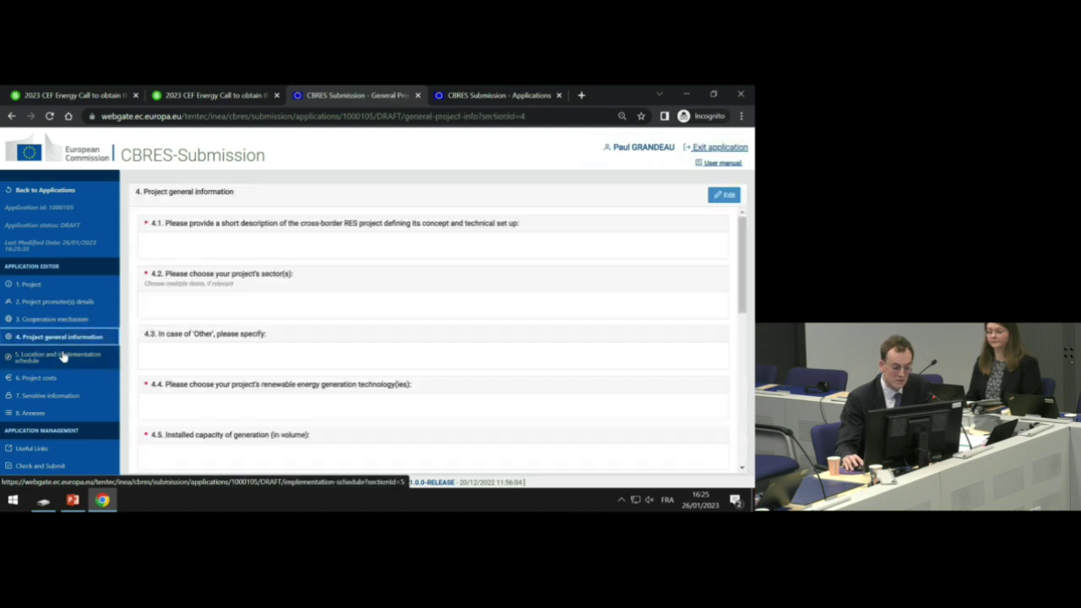
click(25, 359)
click(47, 380)
click(51, 395)
- Change the cooperation mechanism in section 3 to "Statistical transfer between Member States (Article 8 of Directive 2018/2001/EC)" and save
click(56, 321)
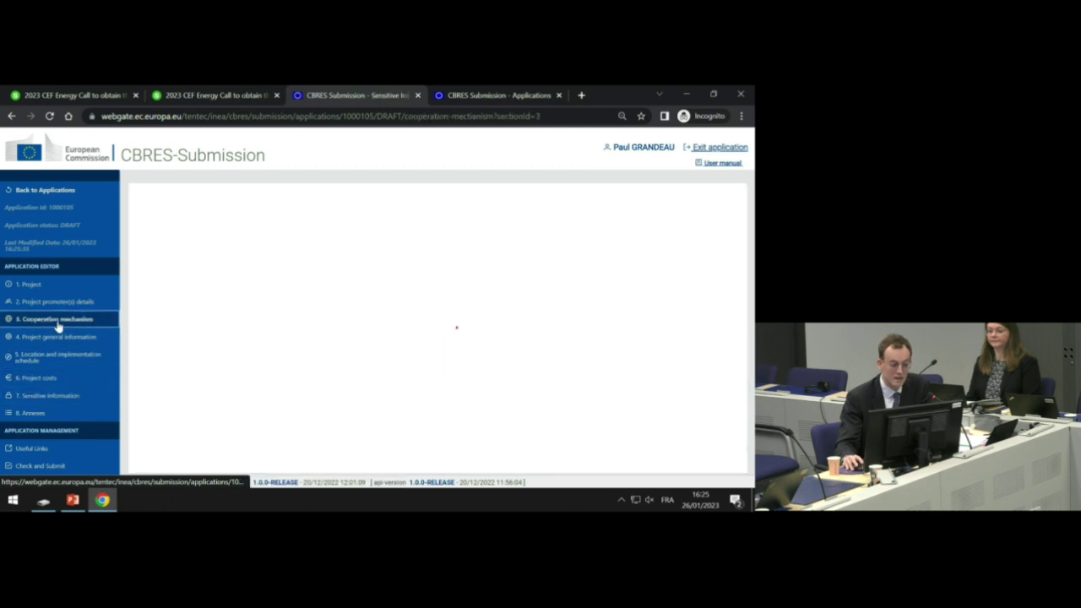
click(723, 194)
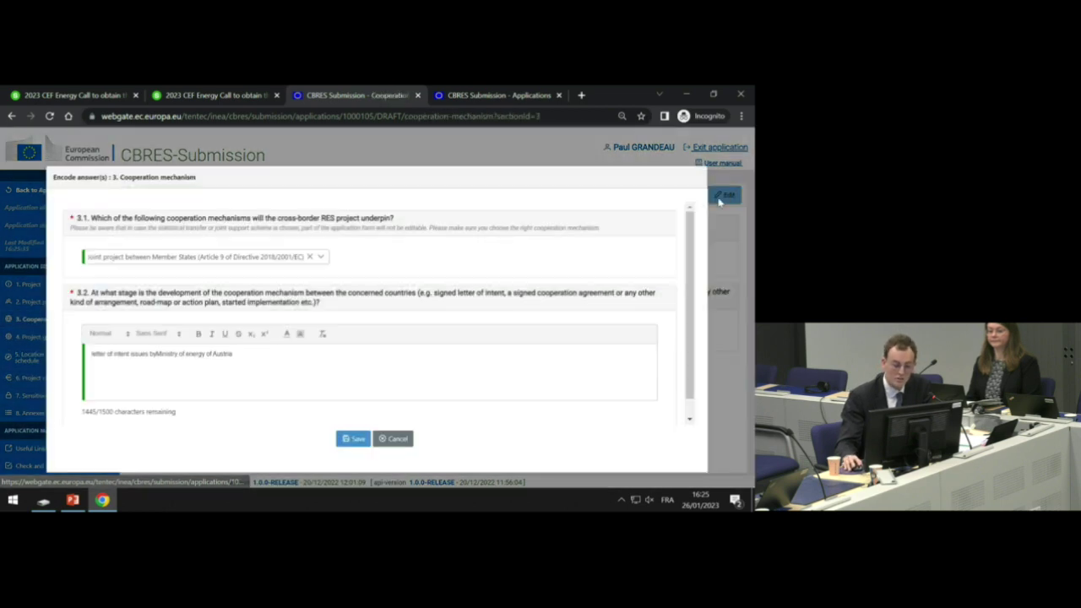
click(320, 256)
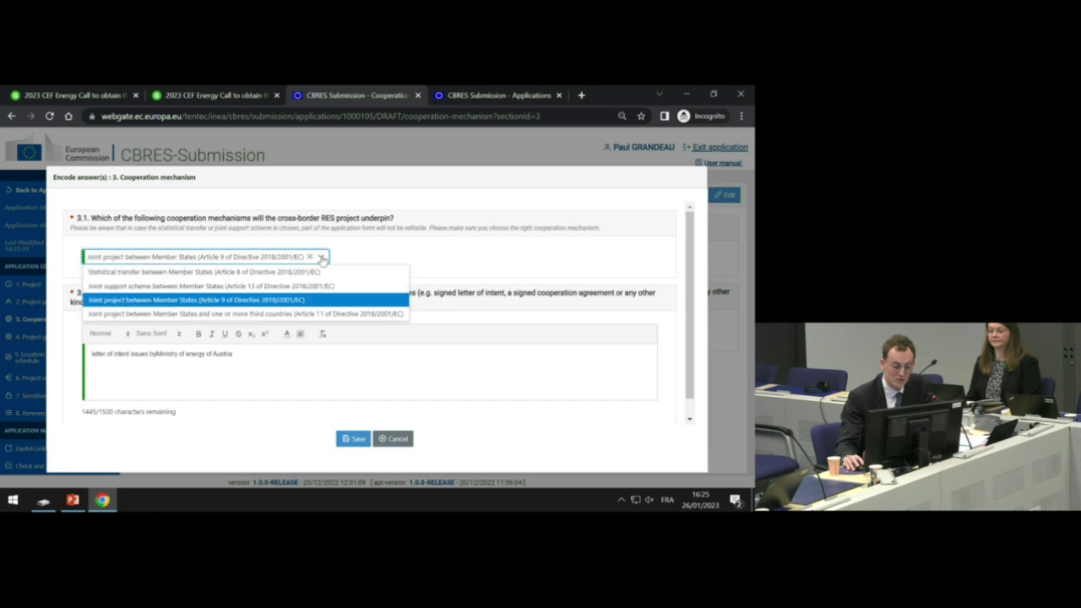
click(209, 275)
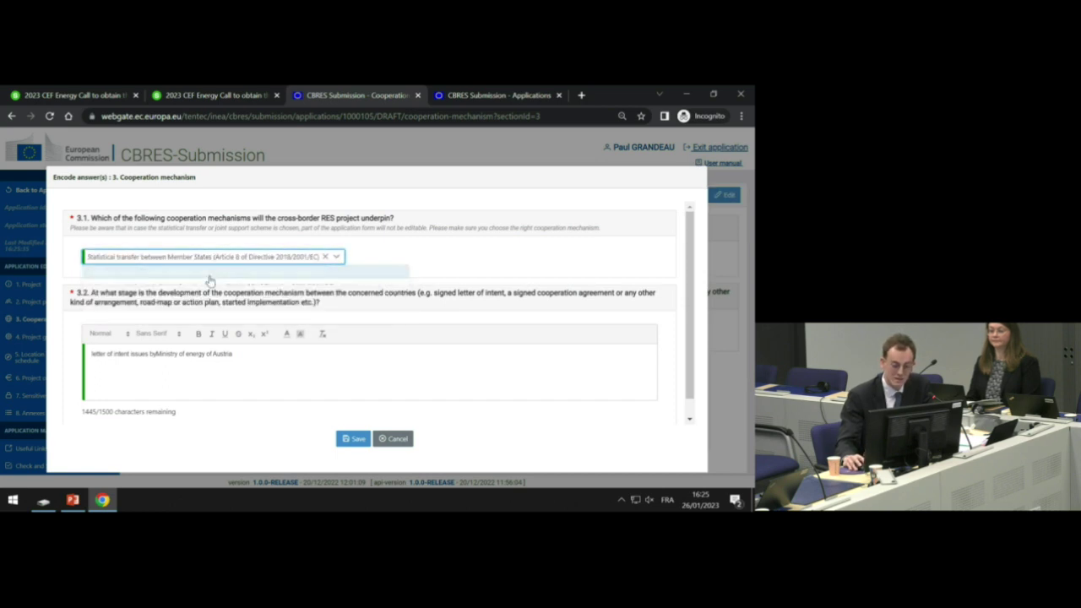
click(347, 439)
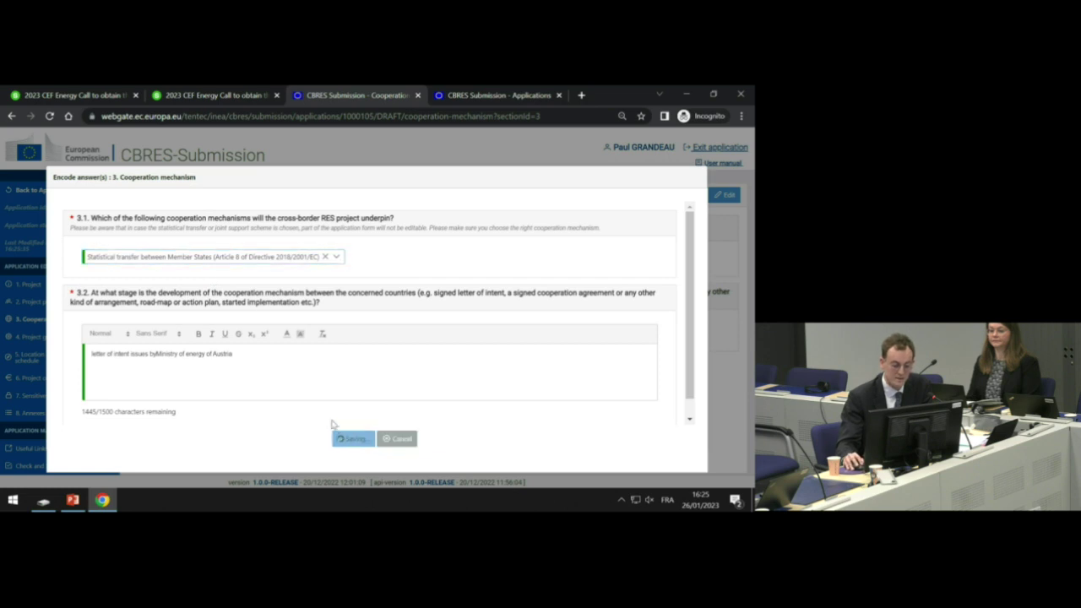
- Examine which questions can be edited in the Location and implementation schedule form, glance at Project costs, and save the form without entries
click(53, 363)
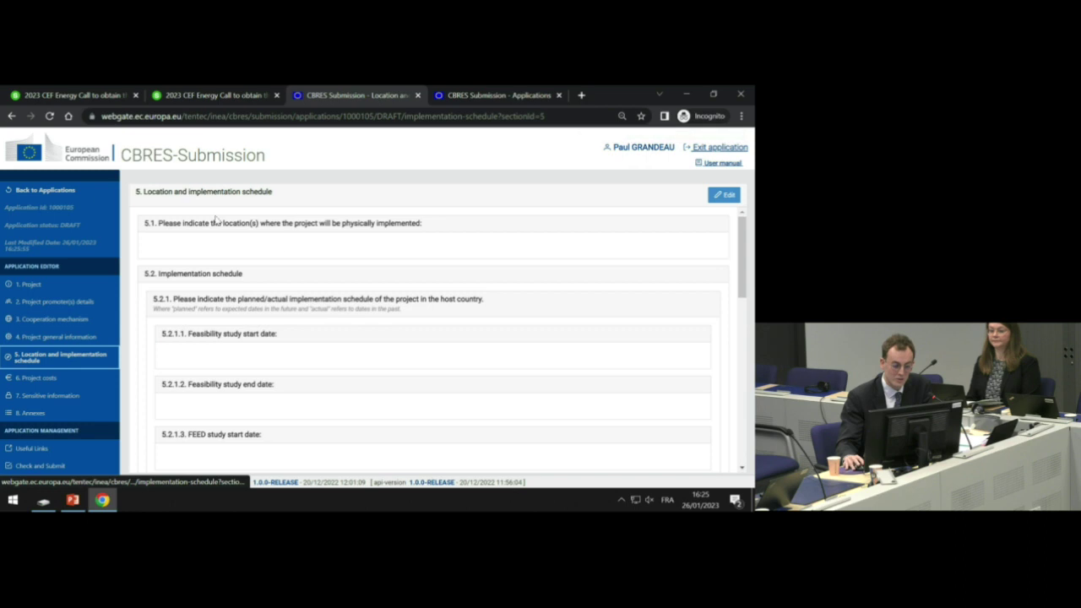
click(64, 379)
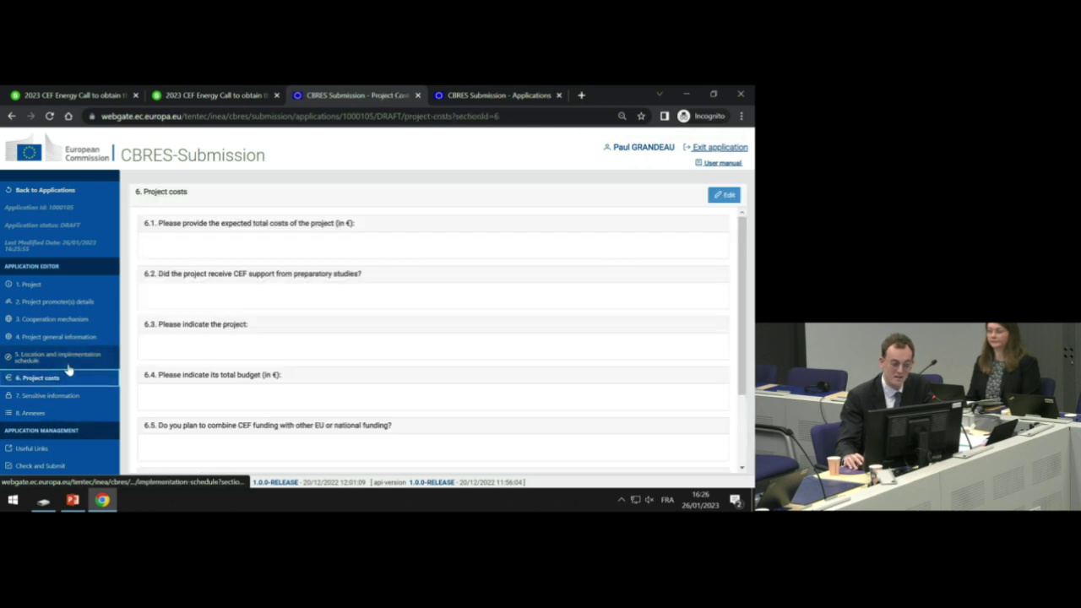
click(61, 359)
click(723, 195)
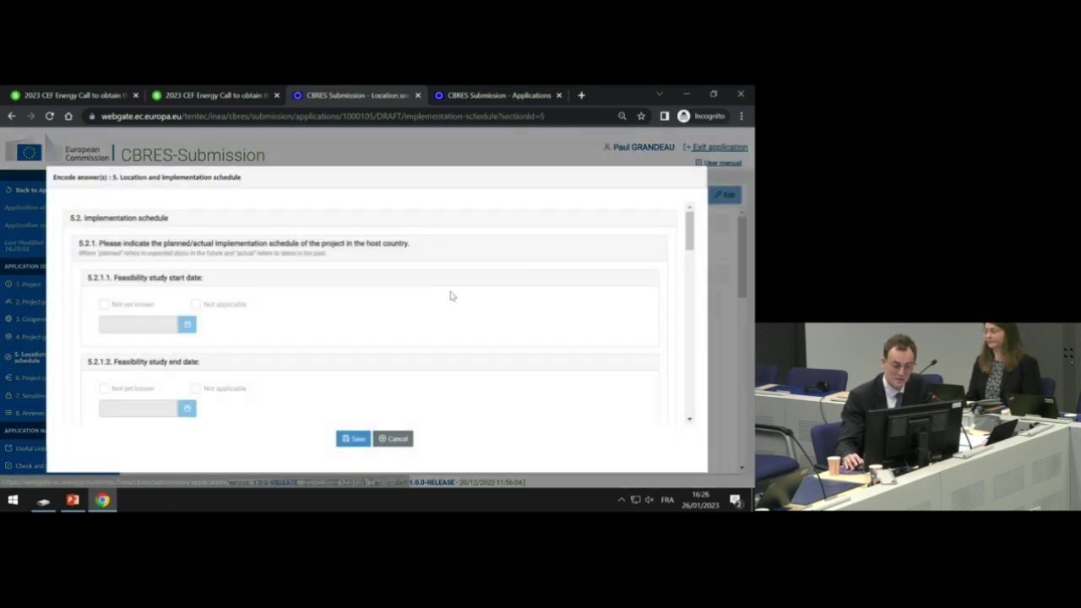
scroll(190, 340, down, 3)
scroll(193, 256, up, 2)
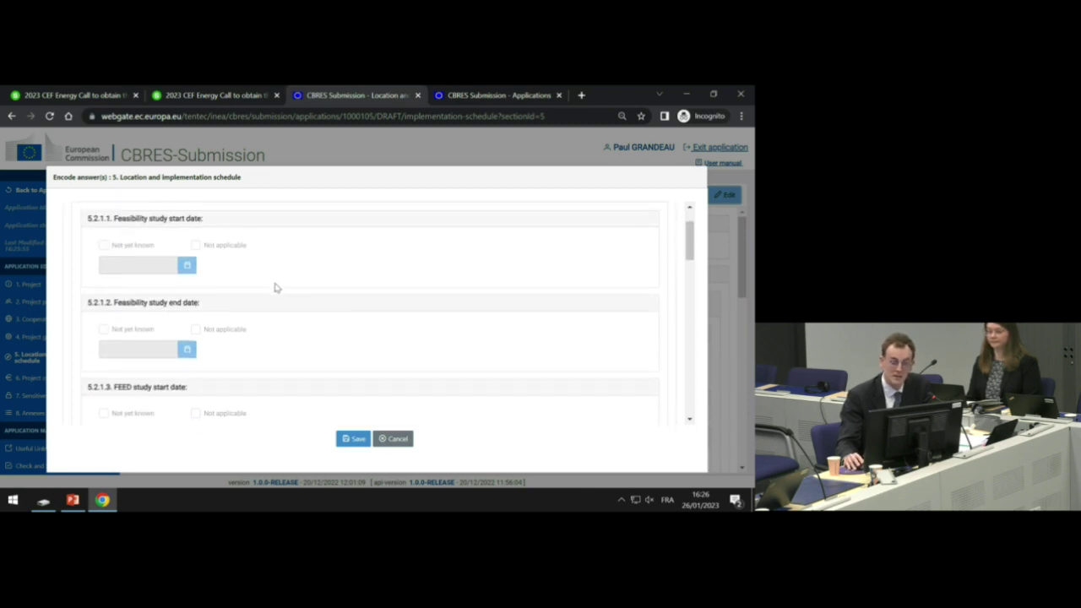
scroll(316, 337, up, 1)
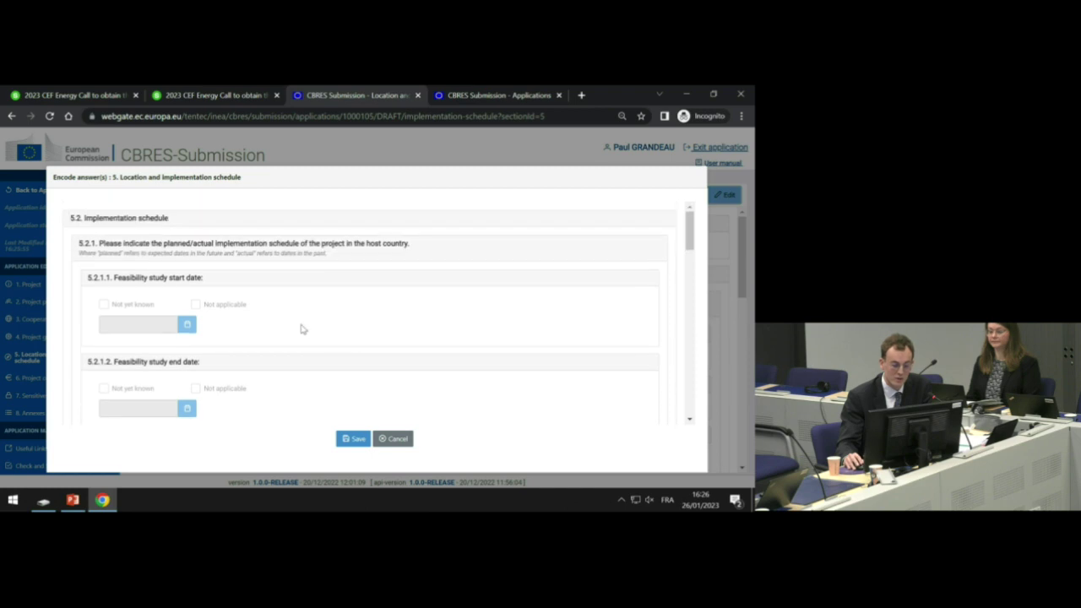
click(365, 441)
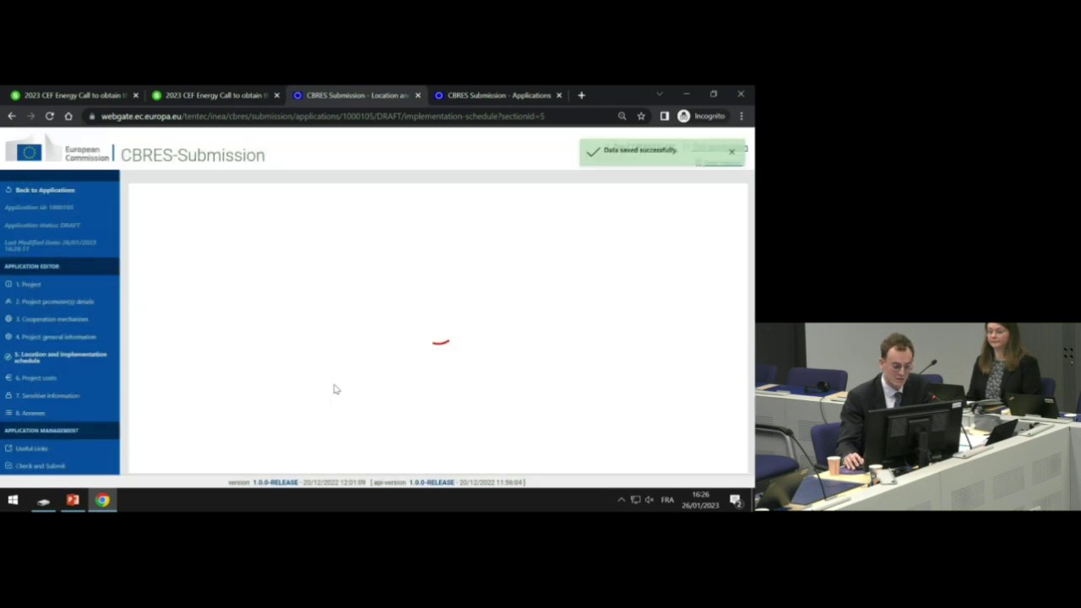
- Check which questions of the Project general information form are mandatory and editable, and save it without entries
click(86, 342)
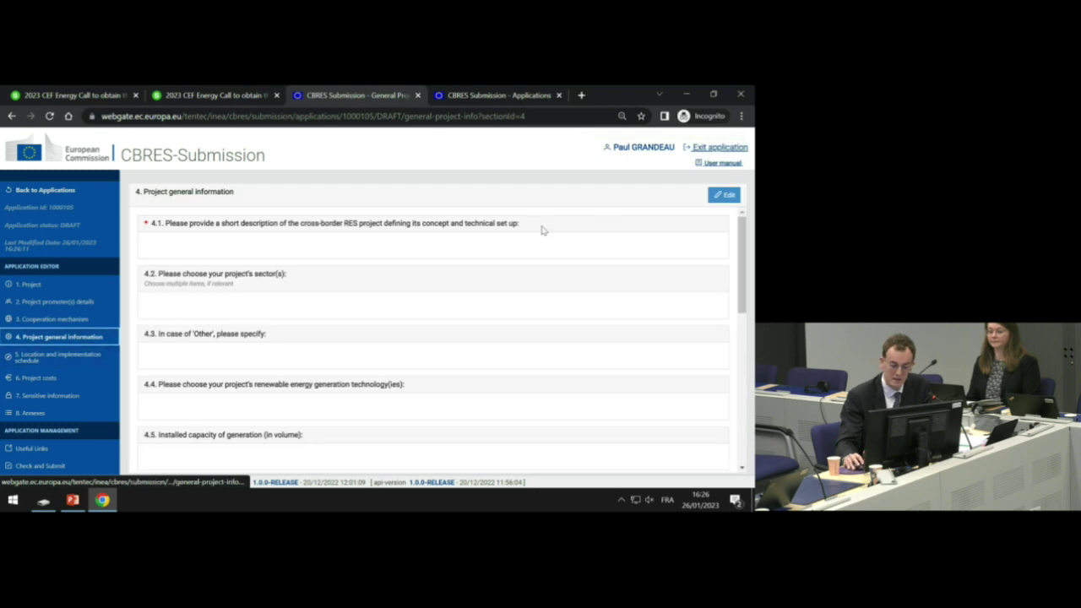
click(724, 195)
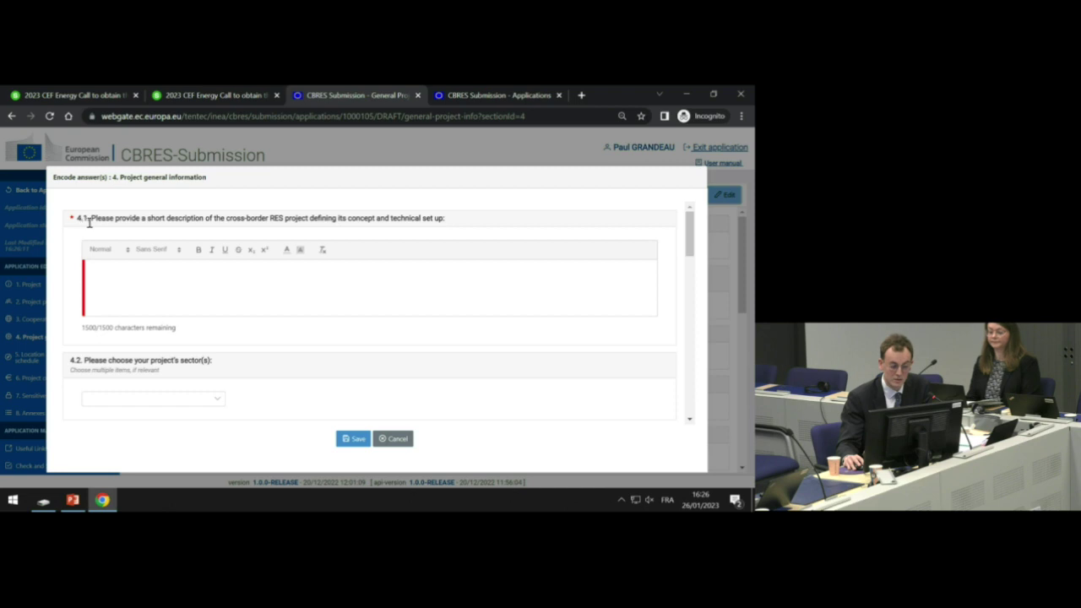
click(353, 438)
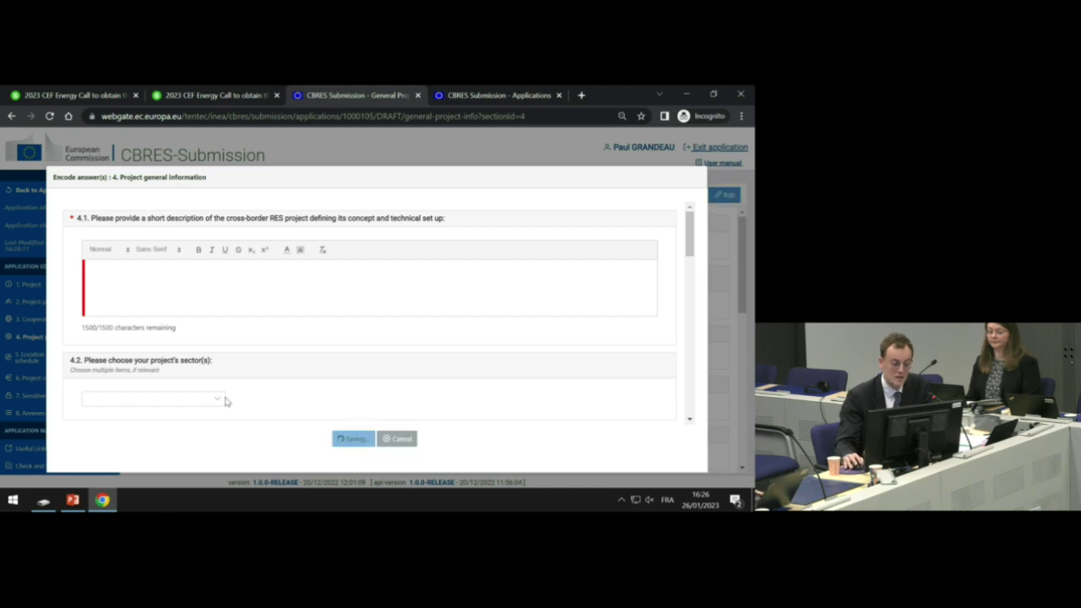
- Set the cooperation mechanism in section 3 back to "Joint project between Member States (Article 9 of Directive 2018/2001/EC)" and save
click(85, 320)
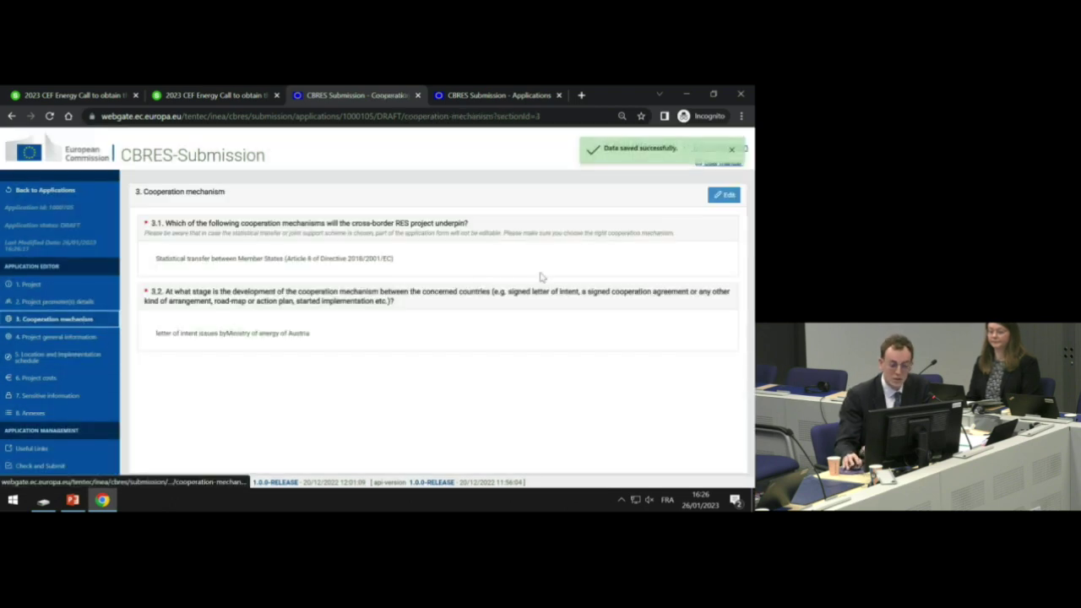
click(723, 195)
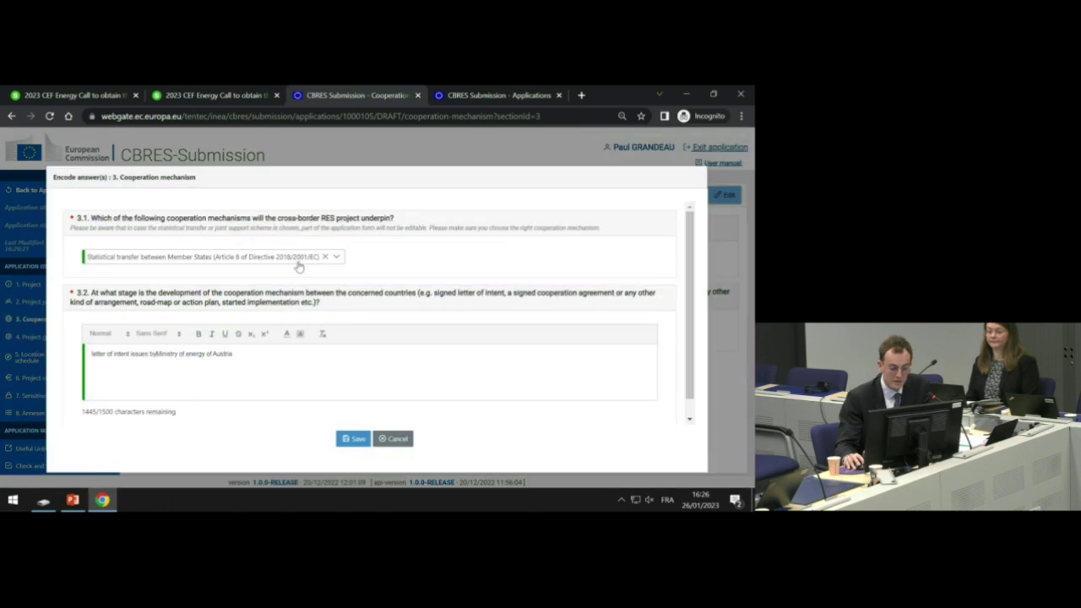
click(297, 264)
click(156, 291)
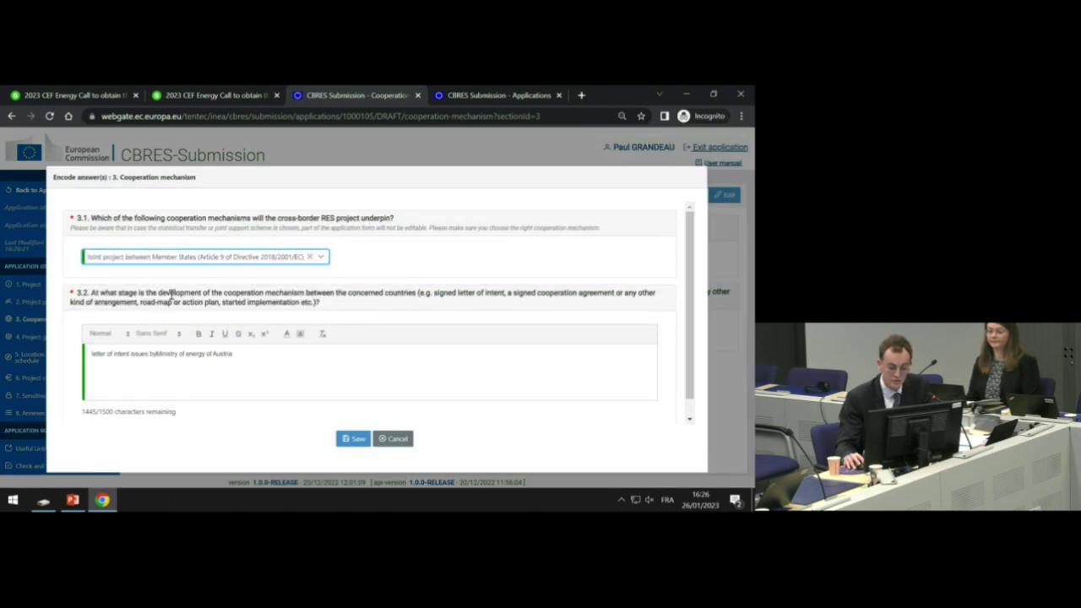
click(353, 438)
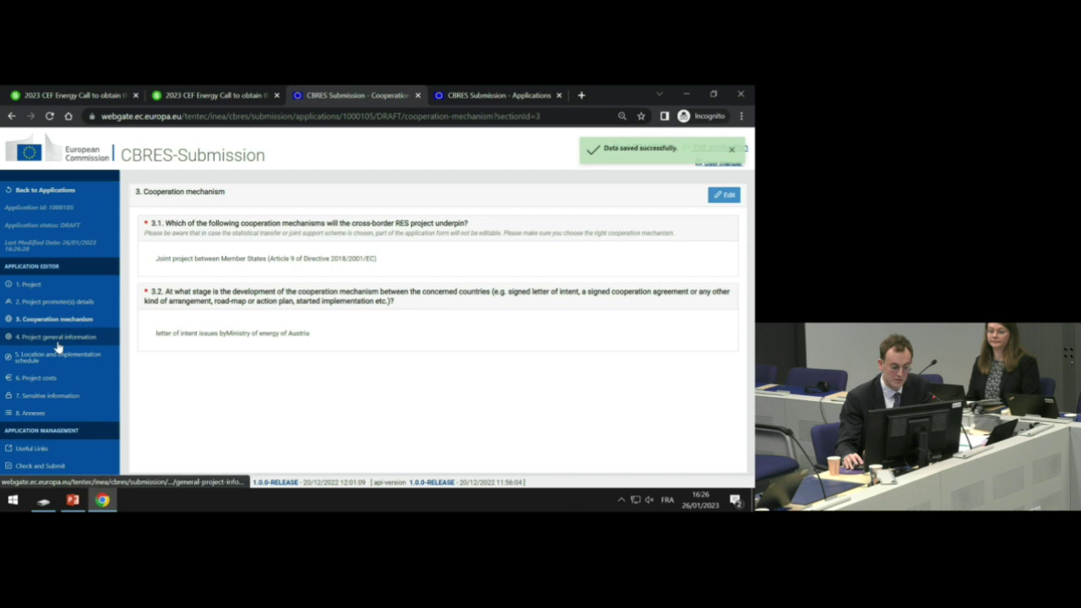
- Open the Project general information section for editing, starting at the short project description, question 4.1
click(58, 336)
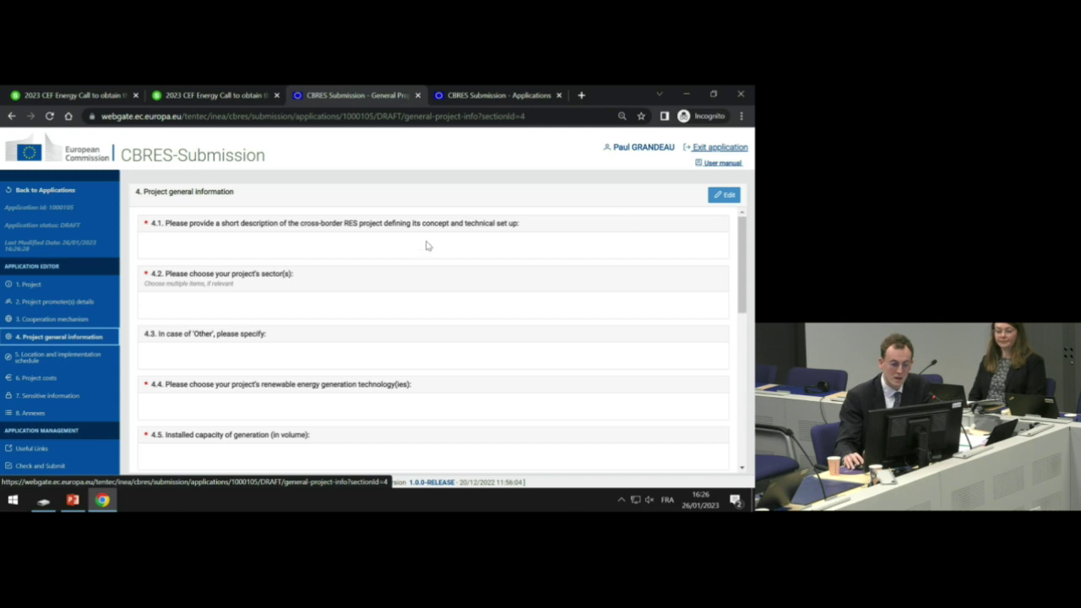
click(724, 195)
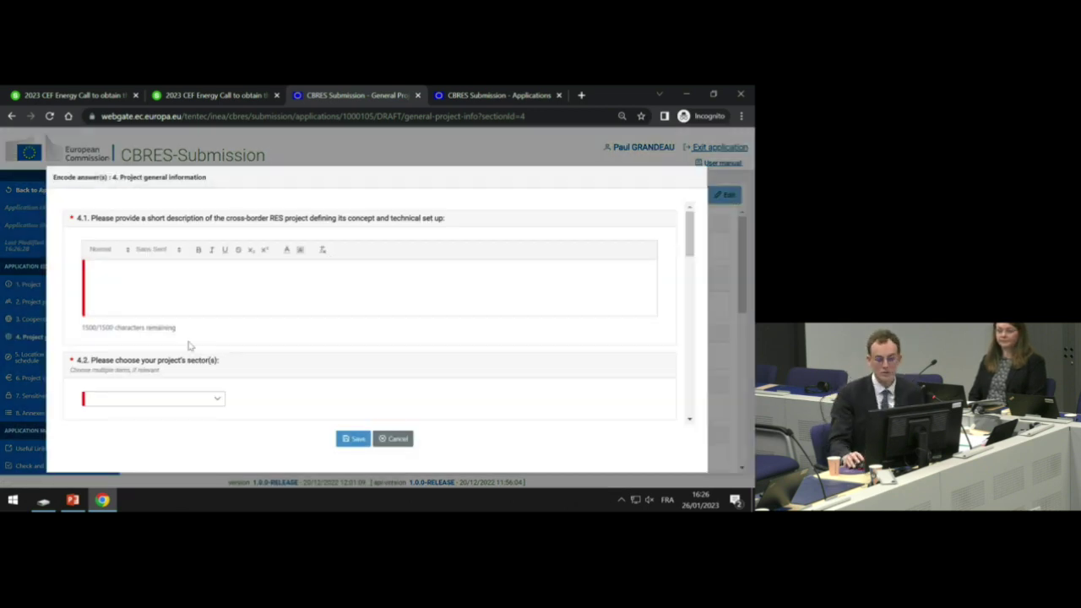
click(240, 276)
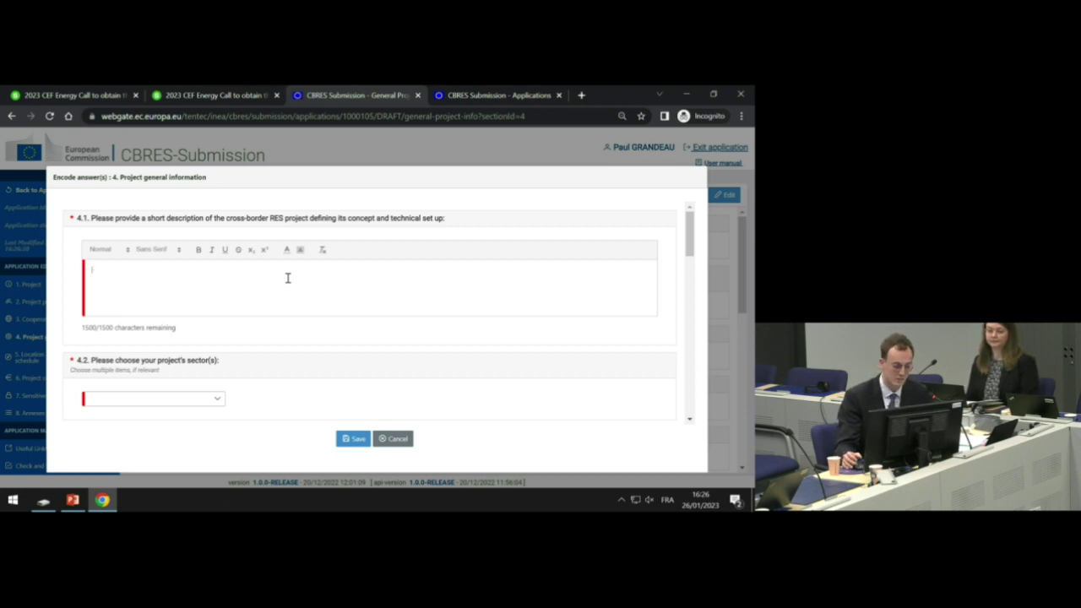
- Review the project sector options in question 4.2, select Other, and go to the specification field of question 4.3
scroll(265, 285, down, 1)
click(189, 338)
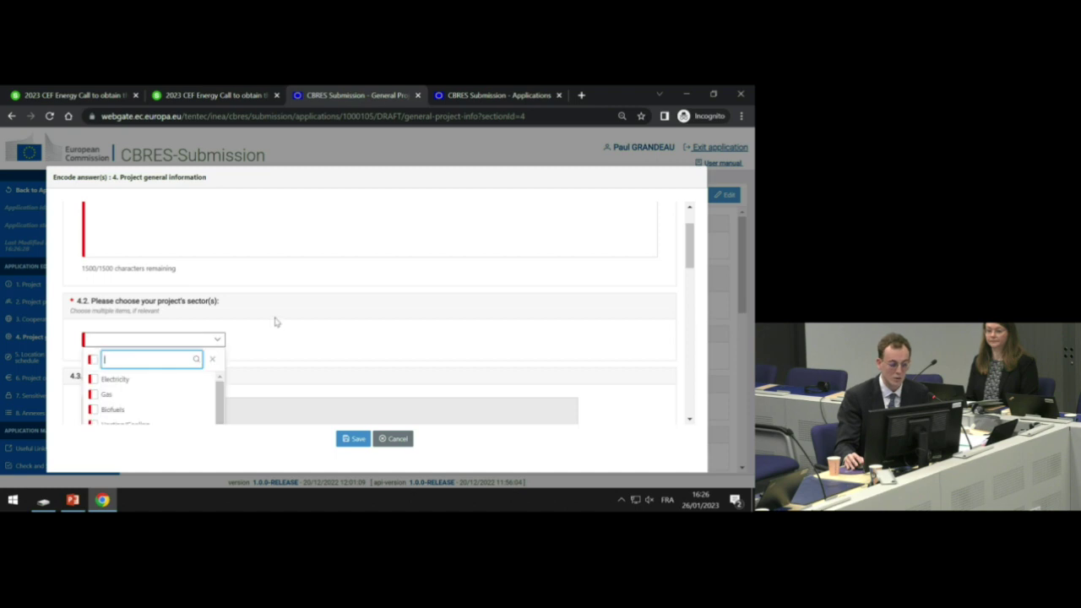
scroll(271, 324, down, 1)
click(191, 281)
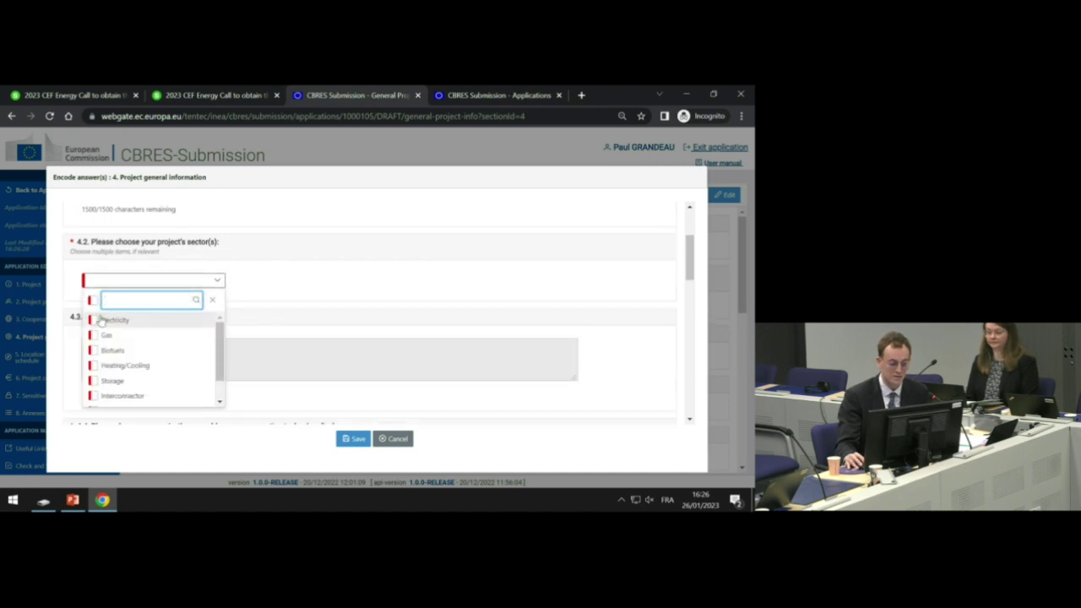
scroll(143, 338, down, 2)
click(295, 271)
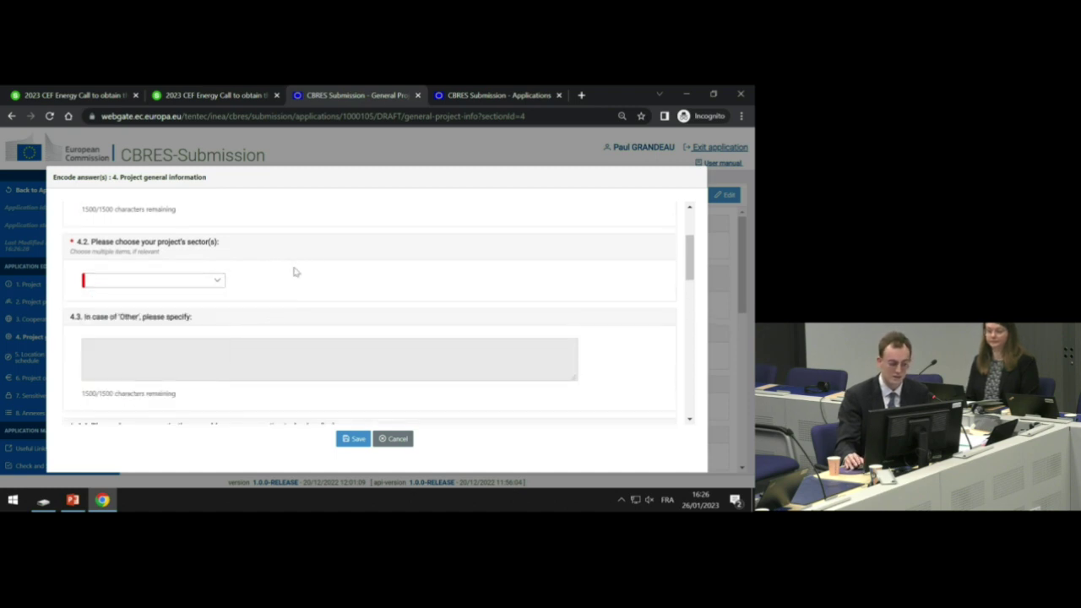
scroll(291, 274, down, 2)
scroll(236, 232, up, 1)
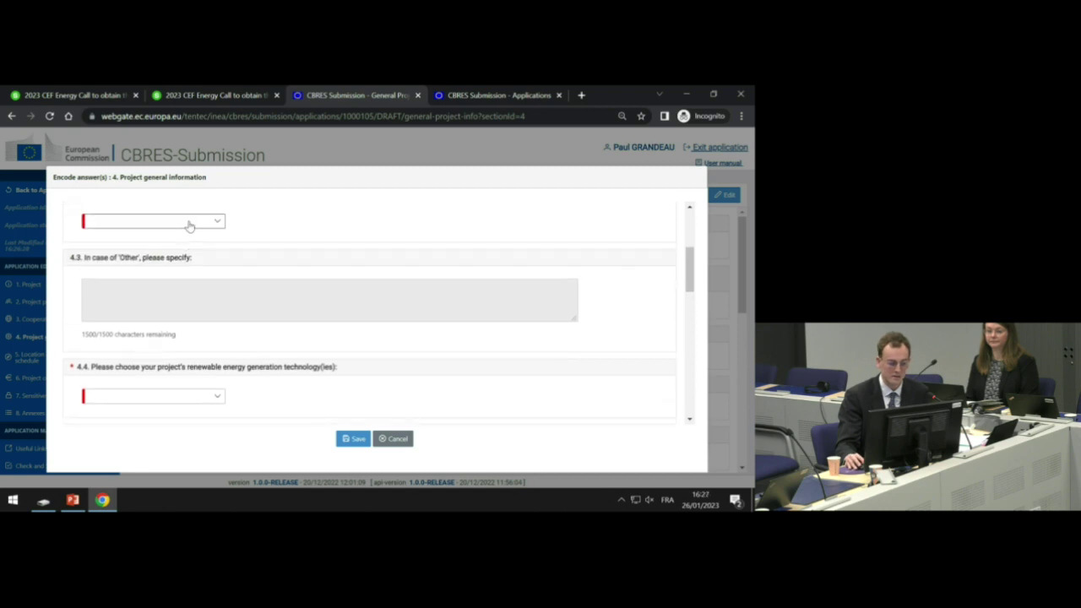
click(188, 221)
scroll(135, 316, down, 2)
click(114, 338)
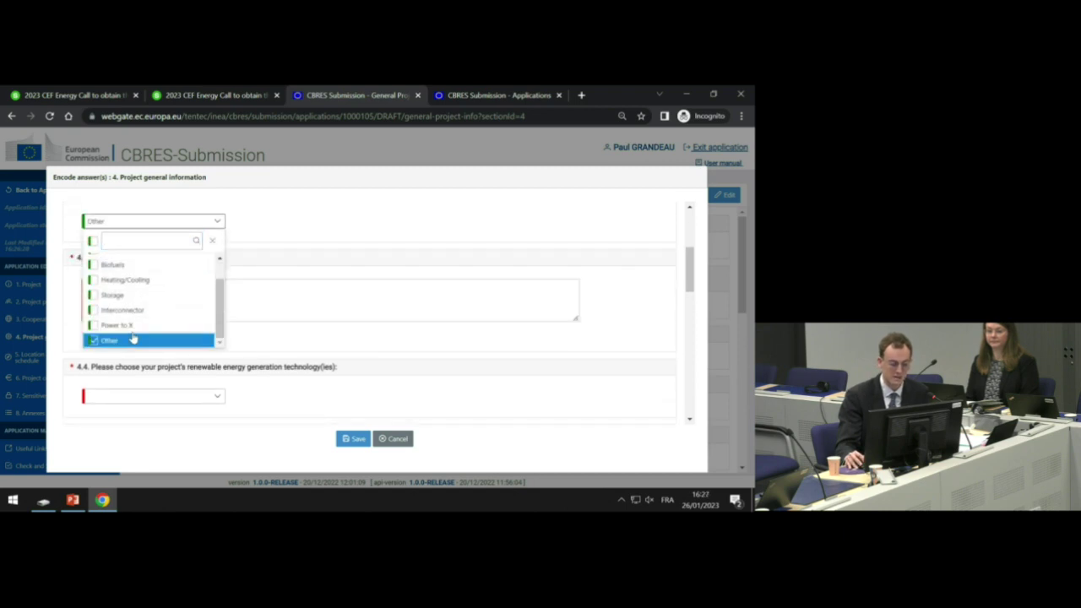
click(291, 287)
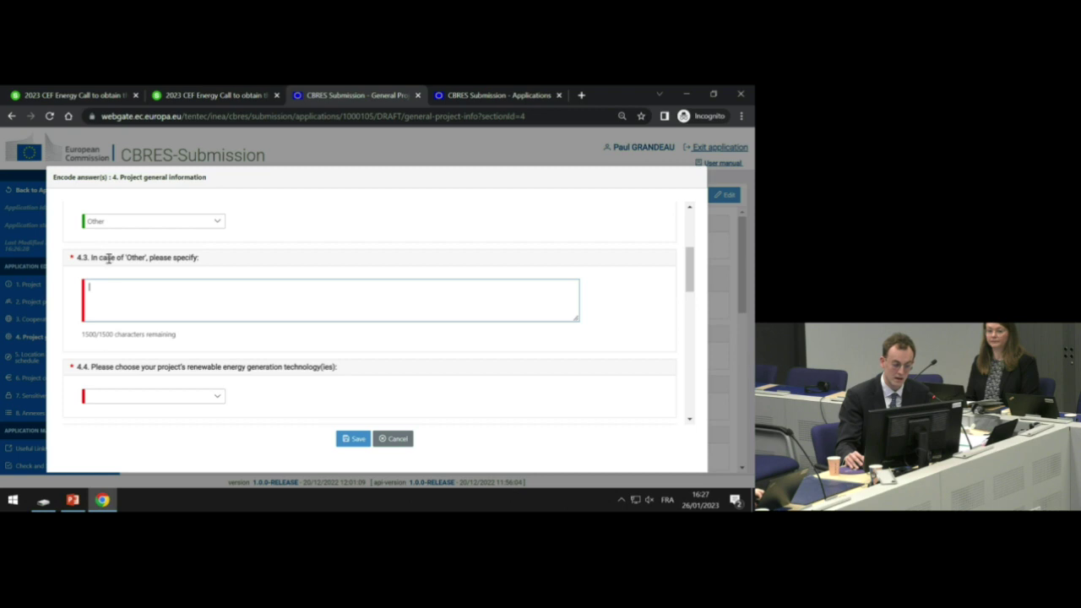
- Review the renewable energy generation technology options offered in question 4.4
scroll(161, 258, down, 2)
click(193, 278)
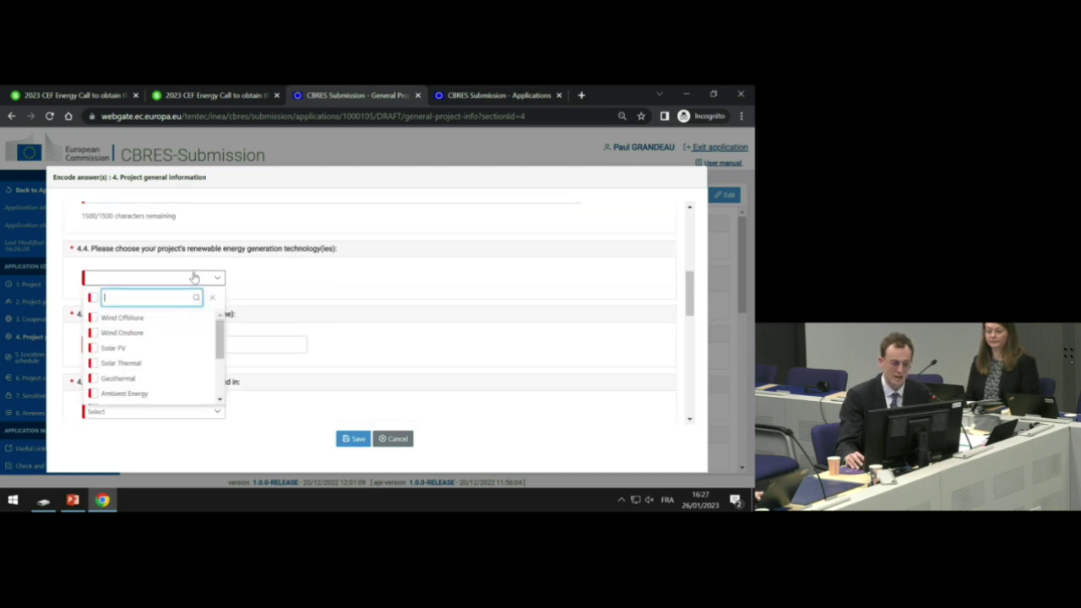
scroll(186, 336, down, 2)
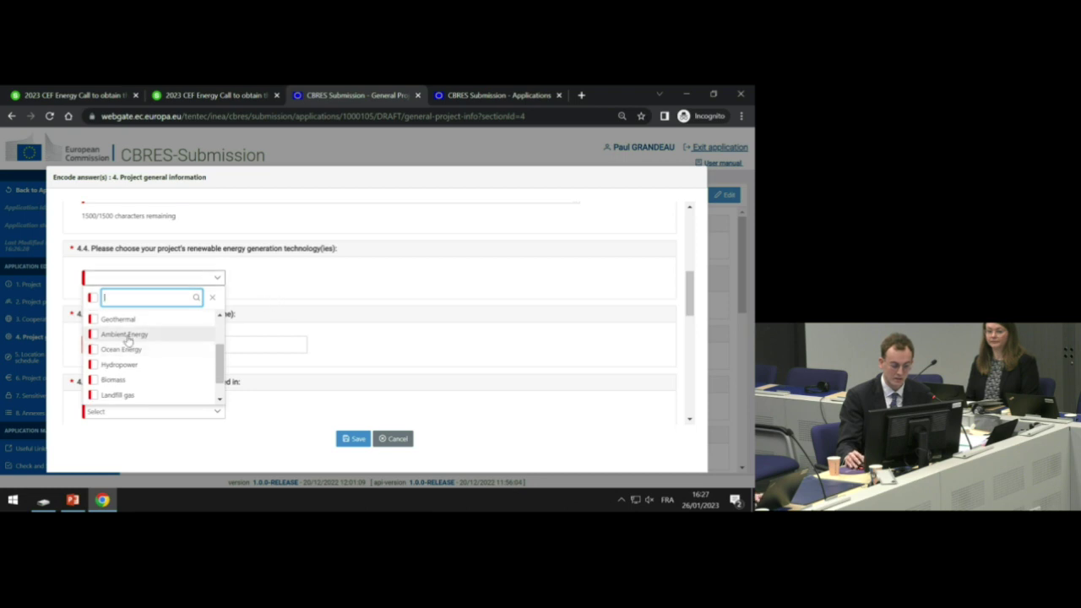
click(298, 313)
- Review the remaining questions up to 4.13, including the unit options of question 4.12, and save the Project general information form
scroll(204, 346, down, 2)
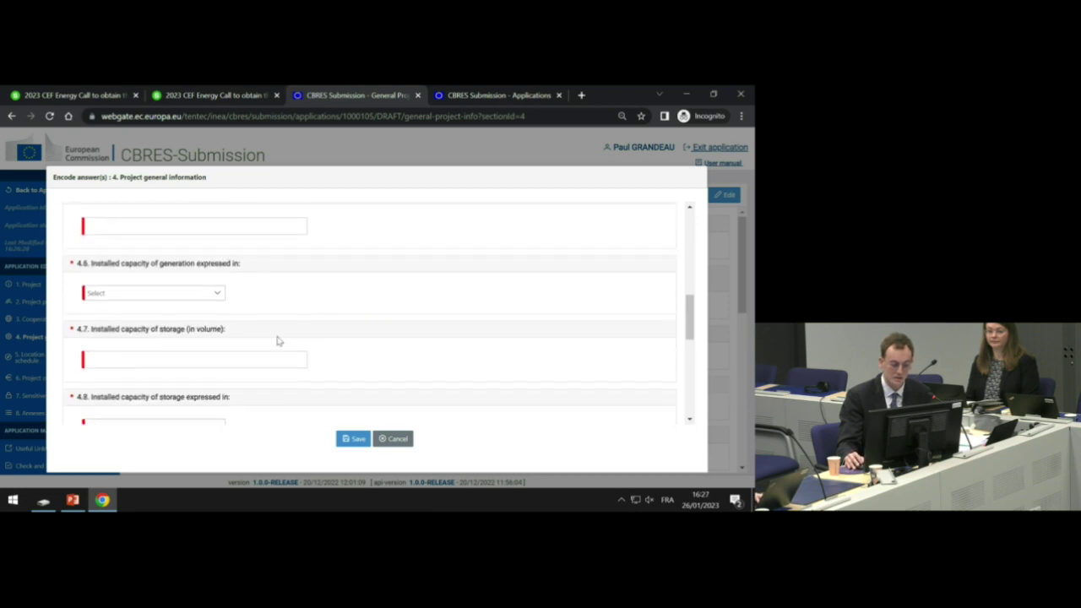
scroll(204, 346, down, 3)
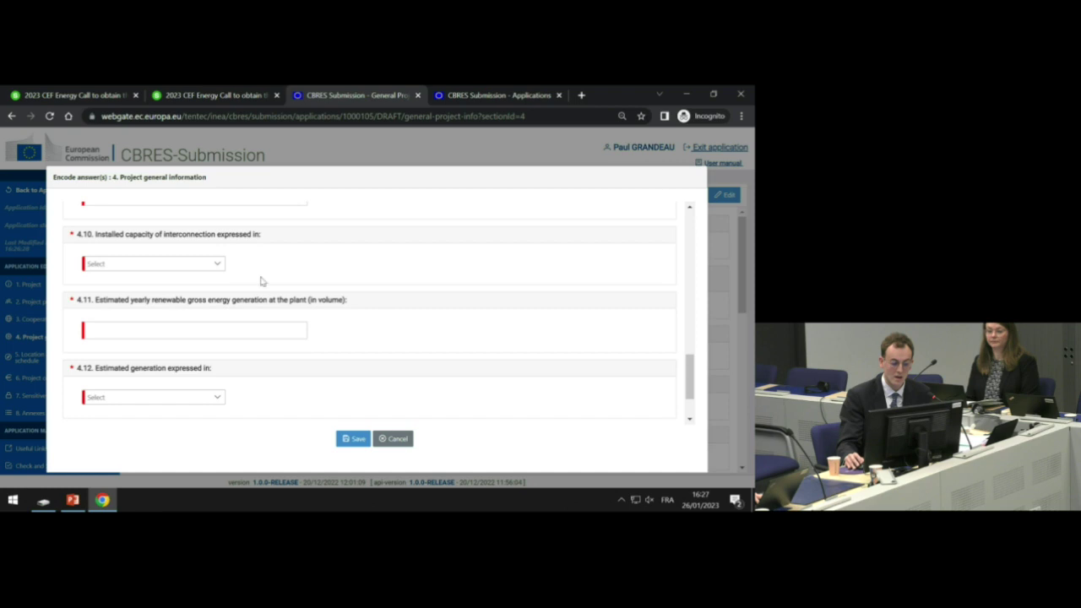
scroll(189, 335, down, 1)
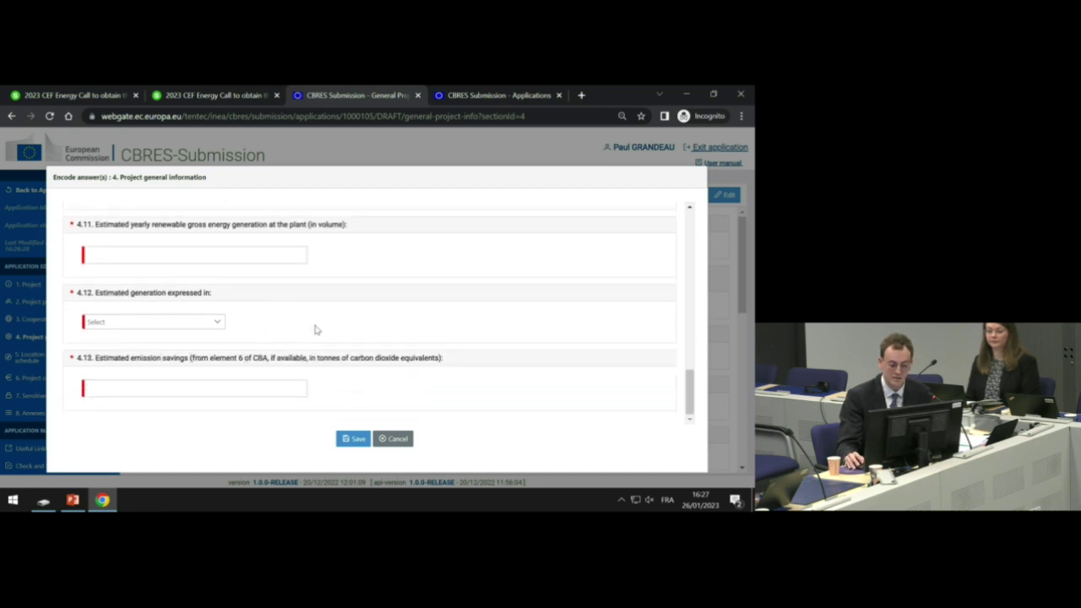
click(199, 323)
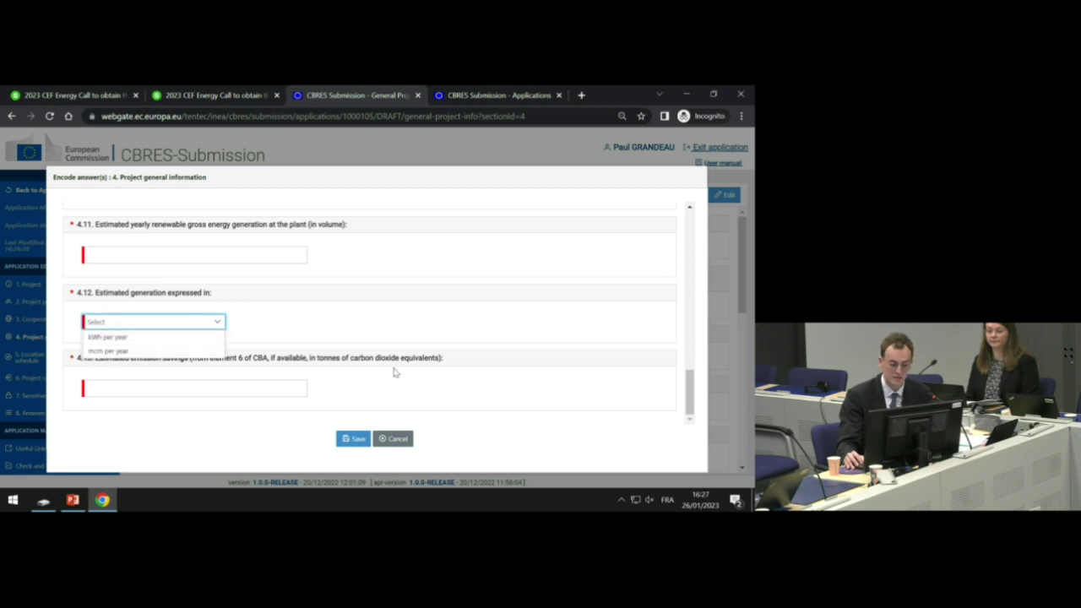
click(359, 439)
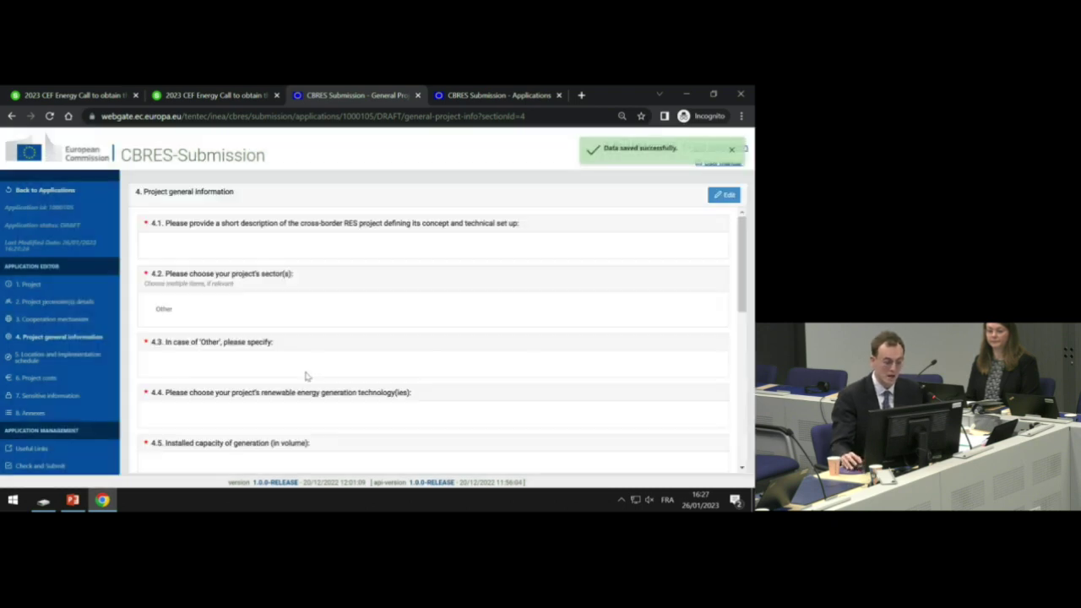
- Open the Location and implementation schedule section and check which data types can be uploaded to the question 5.1 map
click(78, 360)
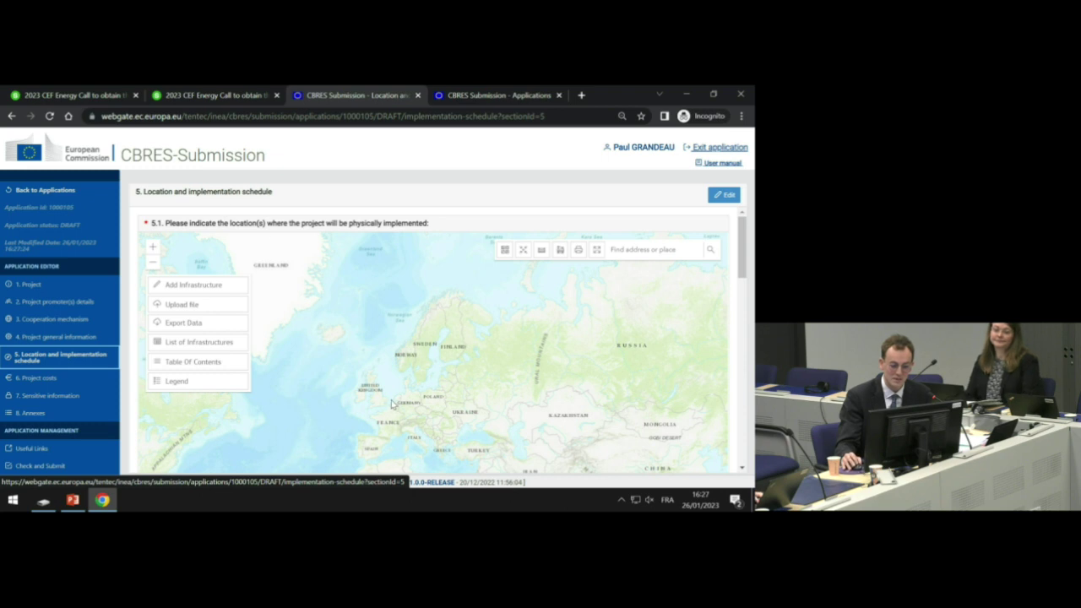
scroll(390, 403, up, 2)
drag(433, 387, 426, 340)
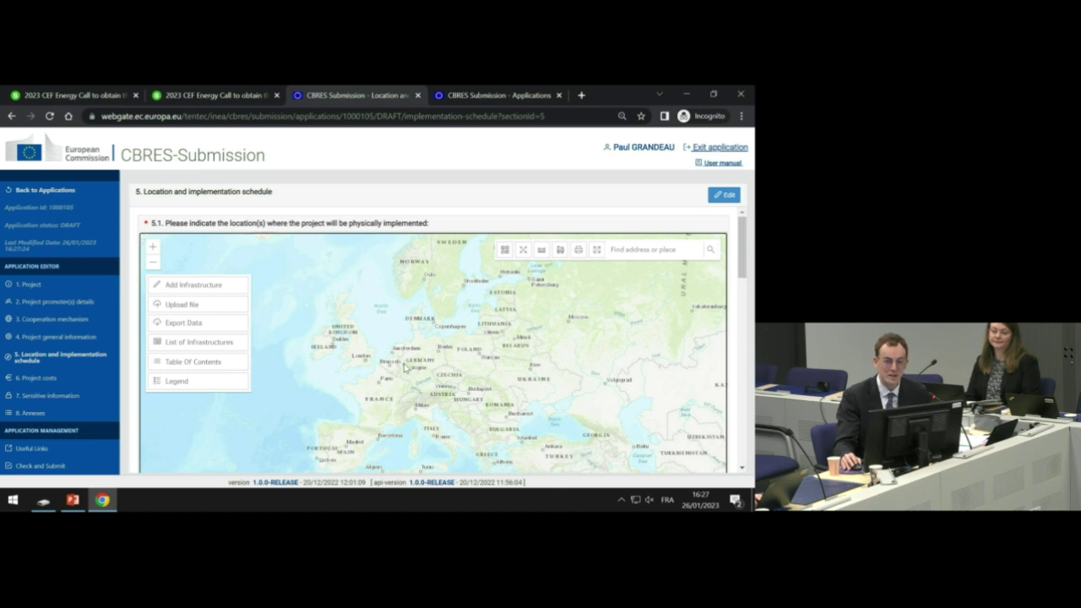
scroll(409, 378, up, 2)
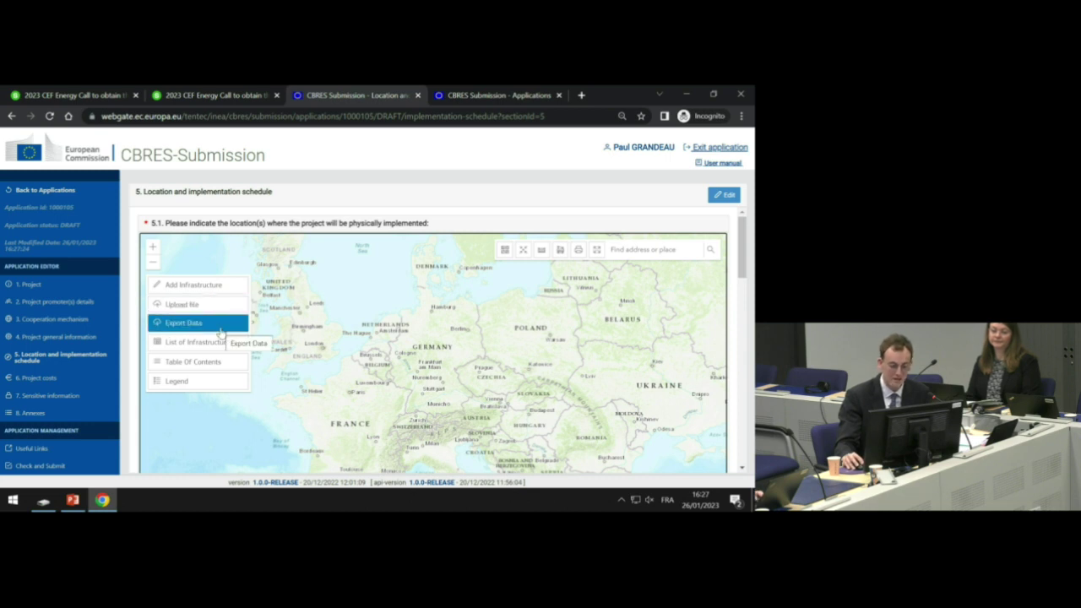
click(186, 306)
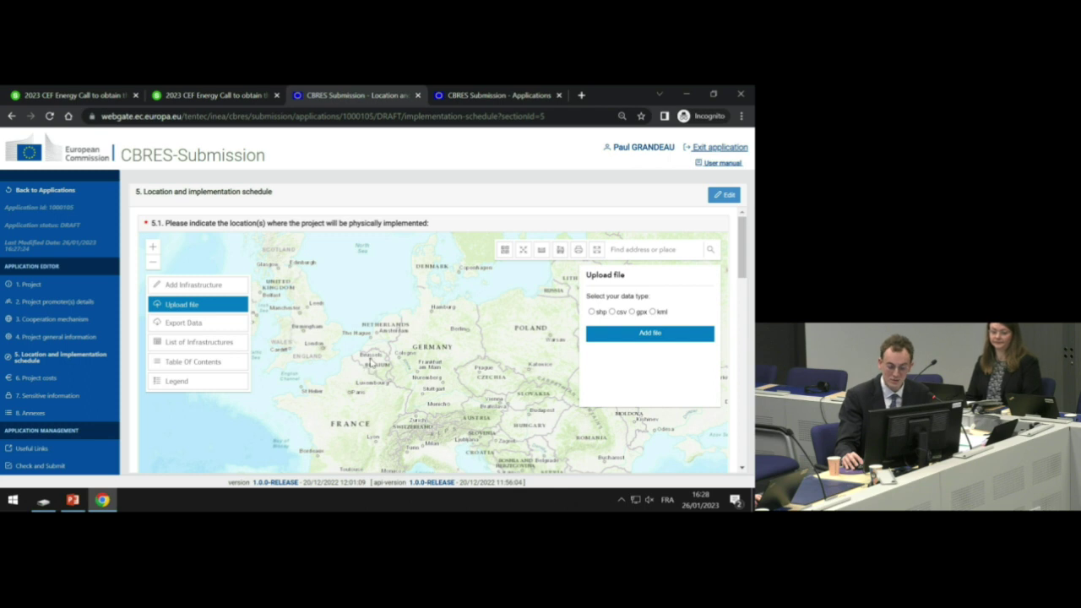
click(662, 268)
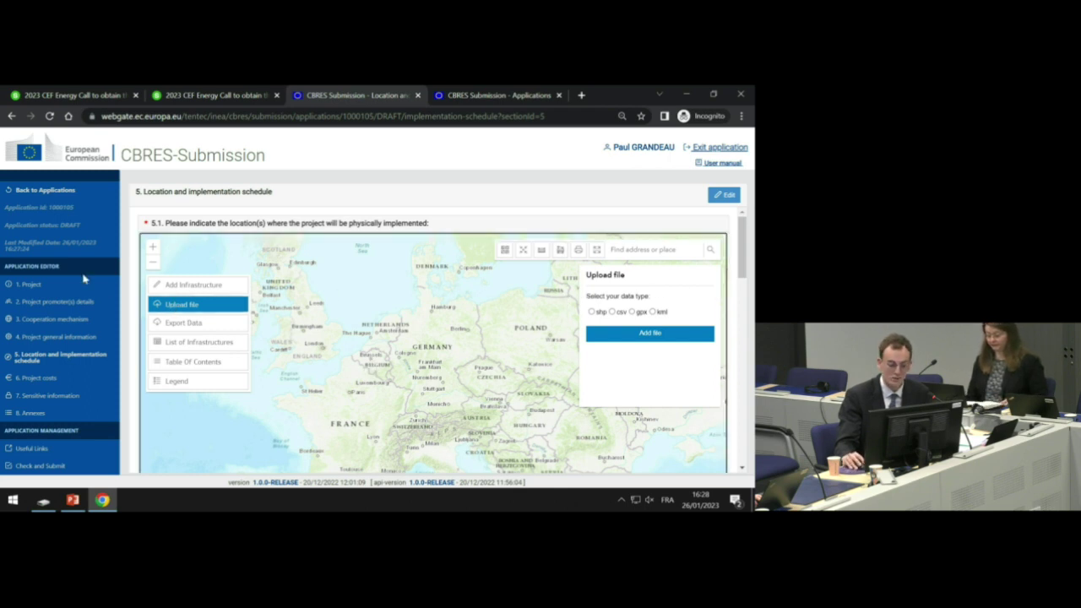
- Start adding an infrastructure and locate the pond northwest of Parc du Cinquantenaire in Brussels on the map
click(182, 286)
scroll(372, 359, up, 3)
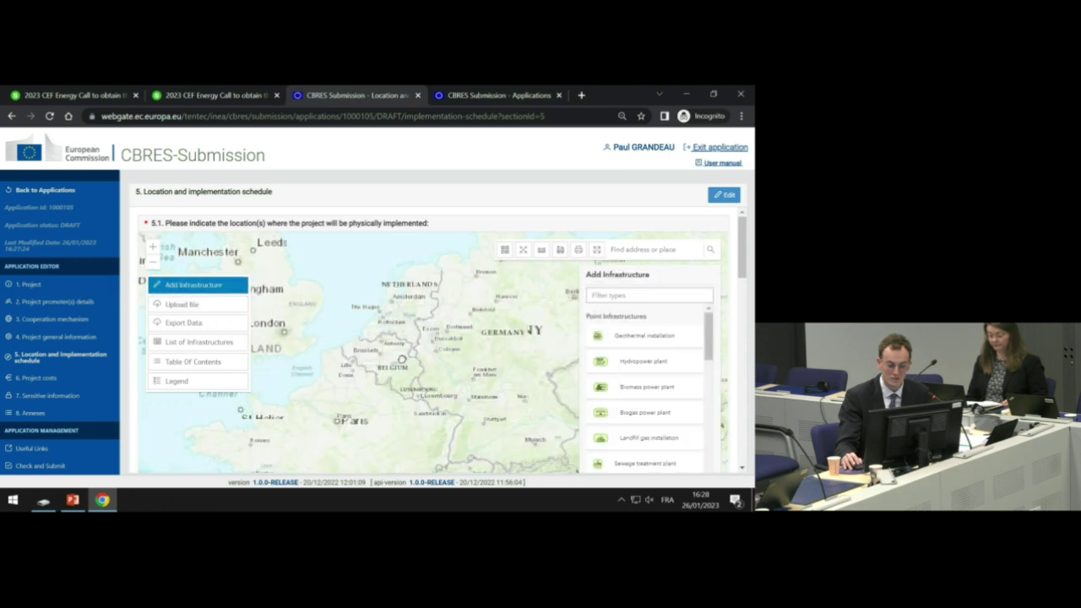
scroll(373, 359, up, 4)
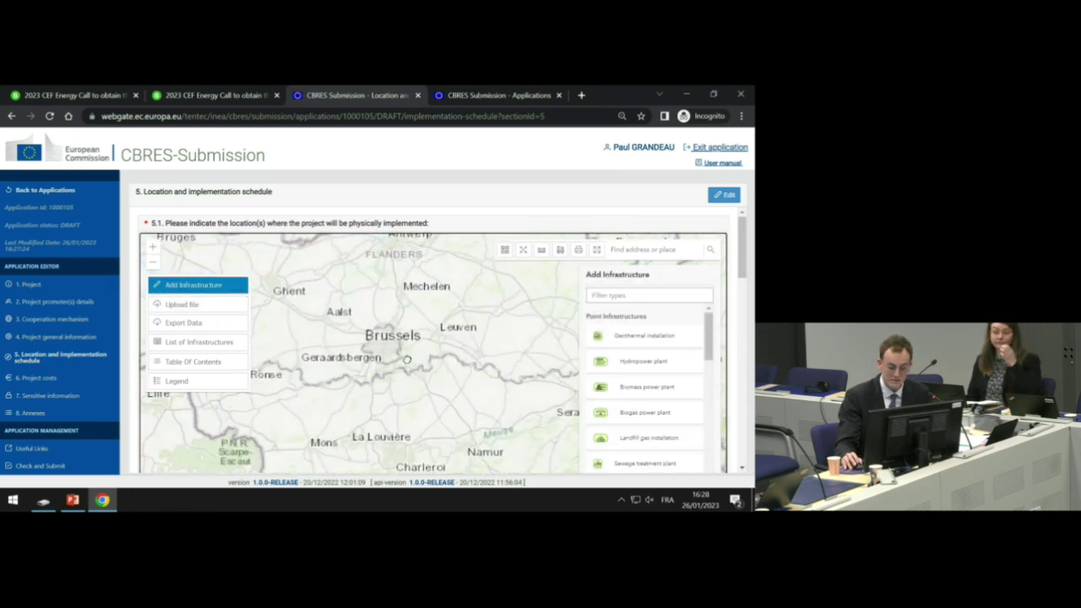
scroll(384, 351, up, 4)
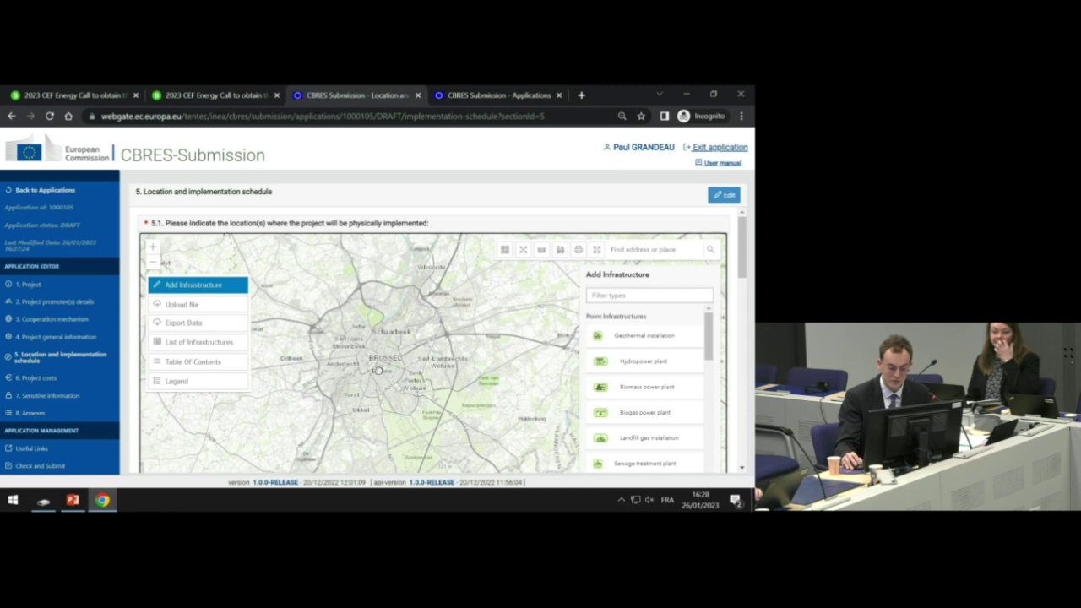
scroll(394, 368, up, 4)
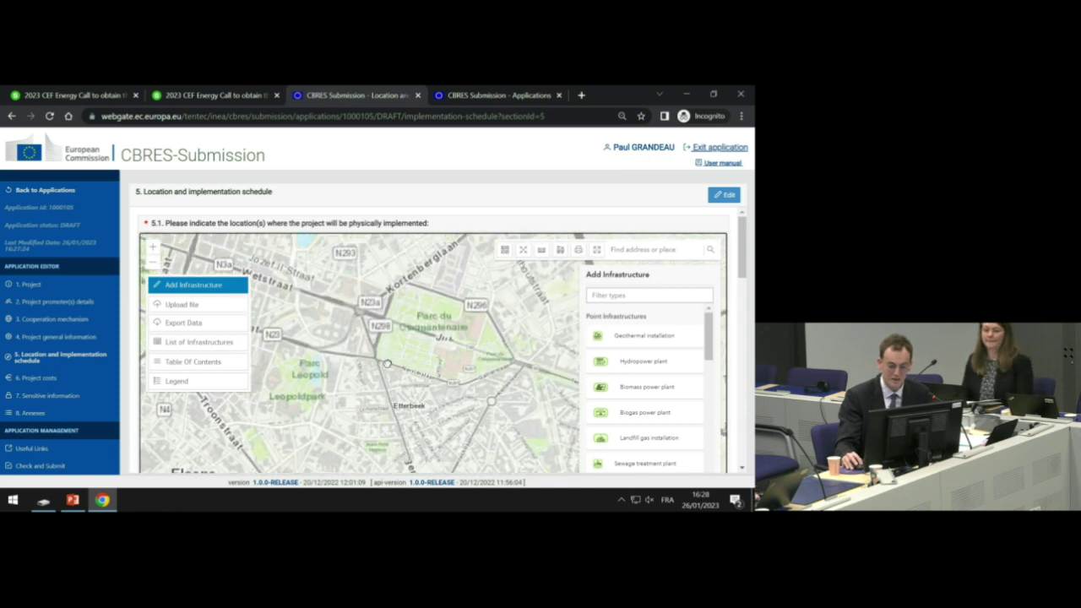
scroll(386, 372, up, 3)
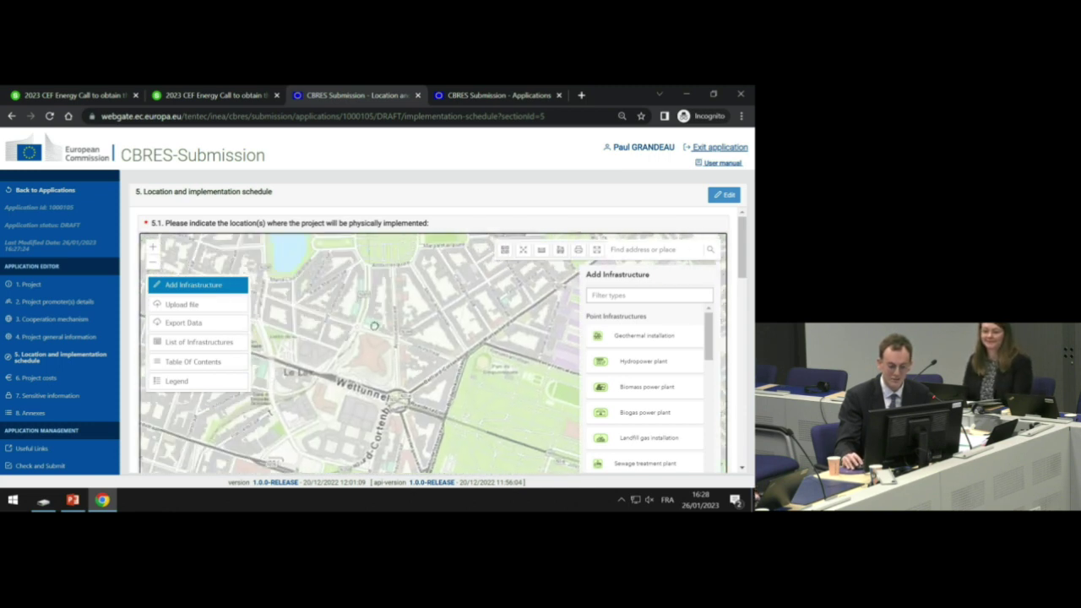
drag(363, 340, 401, 381)
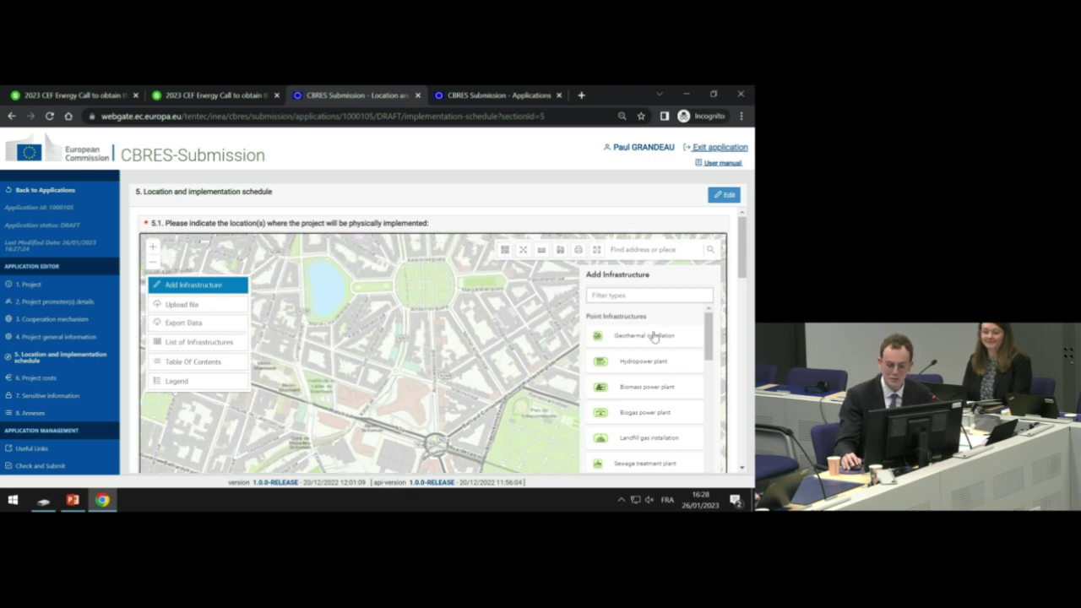
- Review the point, line and polygon infrastructure types that can be added to the map
scroll(655, 329, down, 5)
click(646, 373)
scroll(646, 380, down, 1)
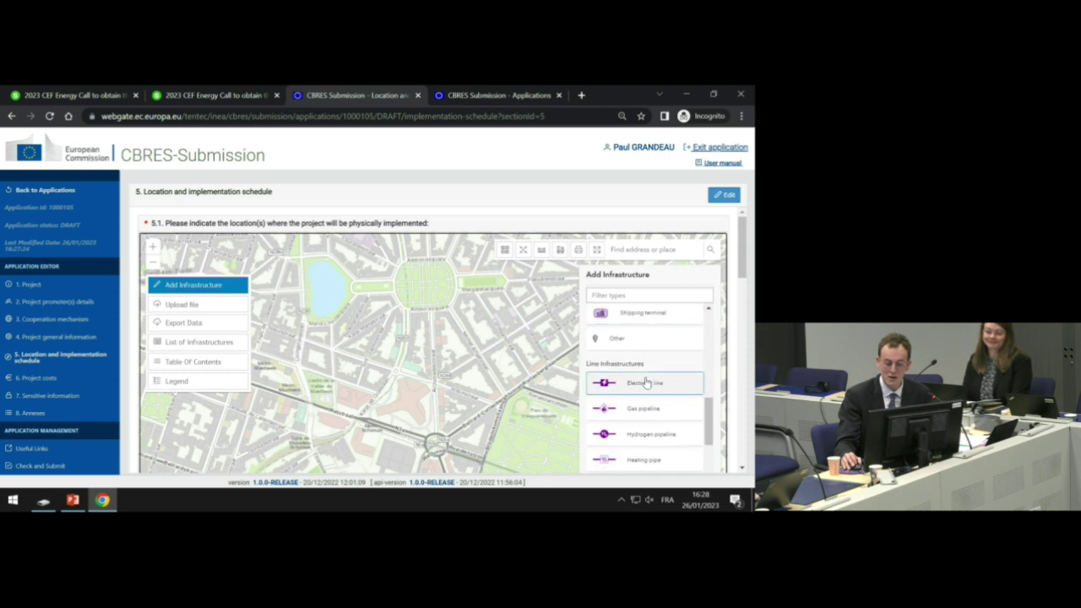
scroll(647, 376, up, 6)
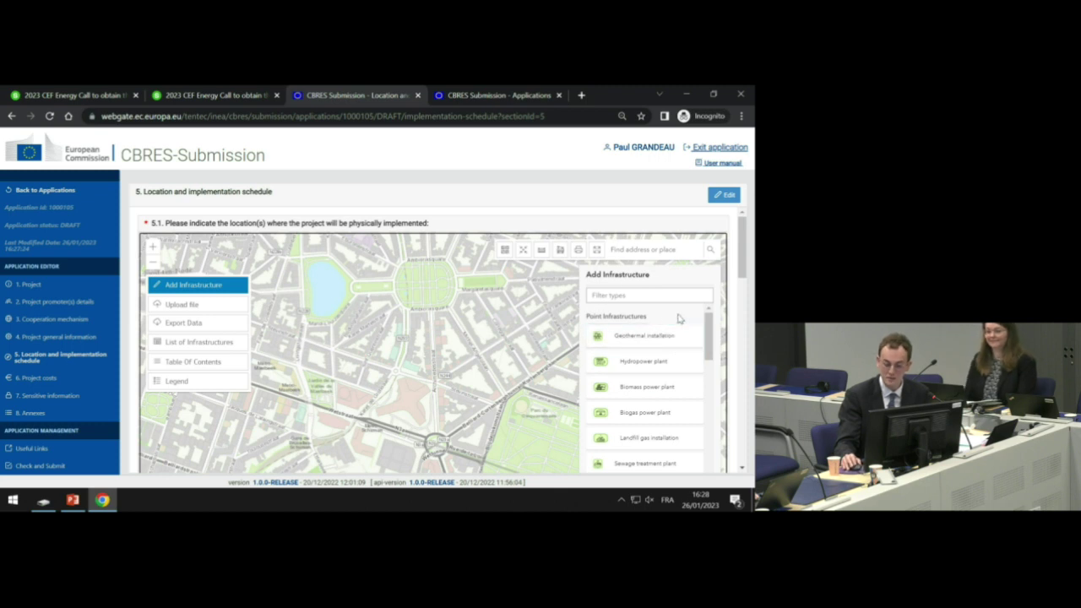
scroll(639, 351, down, 5)
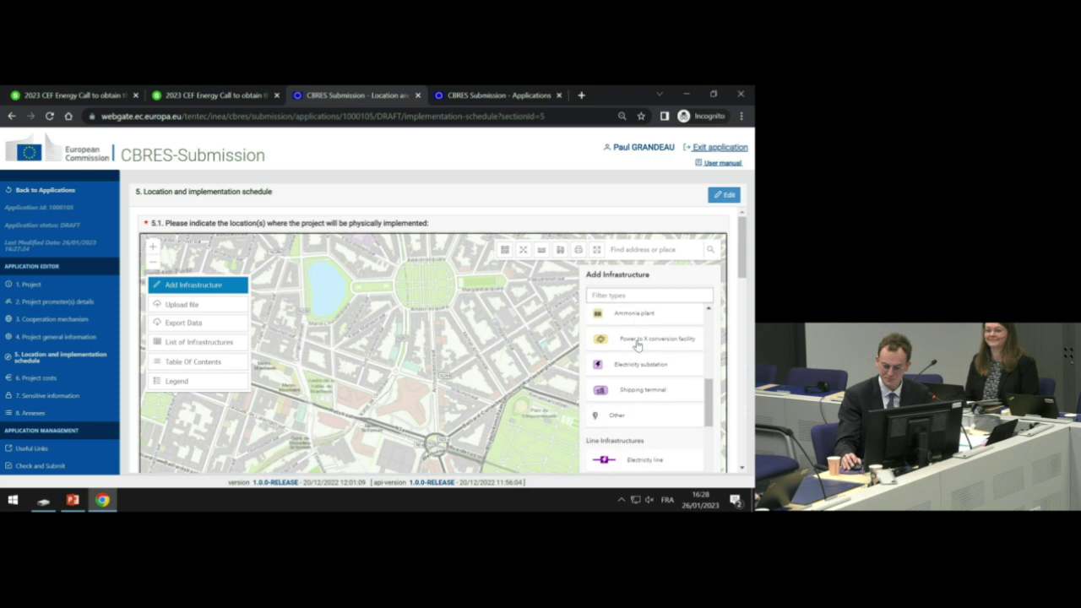
scroll(639, 350, down, 6)
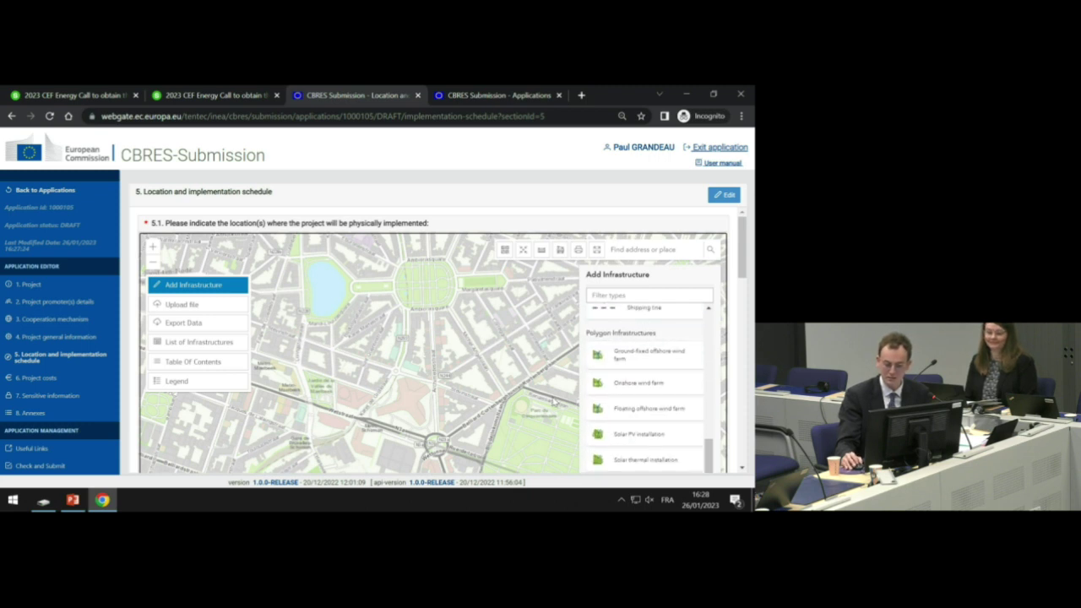
- Draw a four-cornered Floating offshore wind farm polygon over the pond northwest of Parc du Cinquantenaire and save it
click(685, 412)
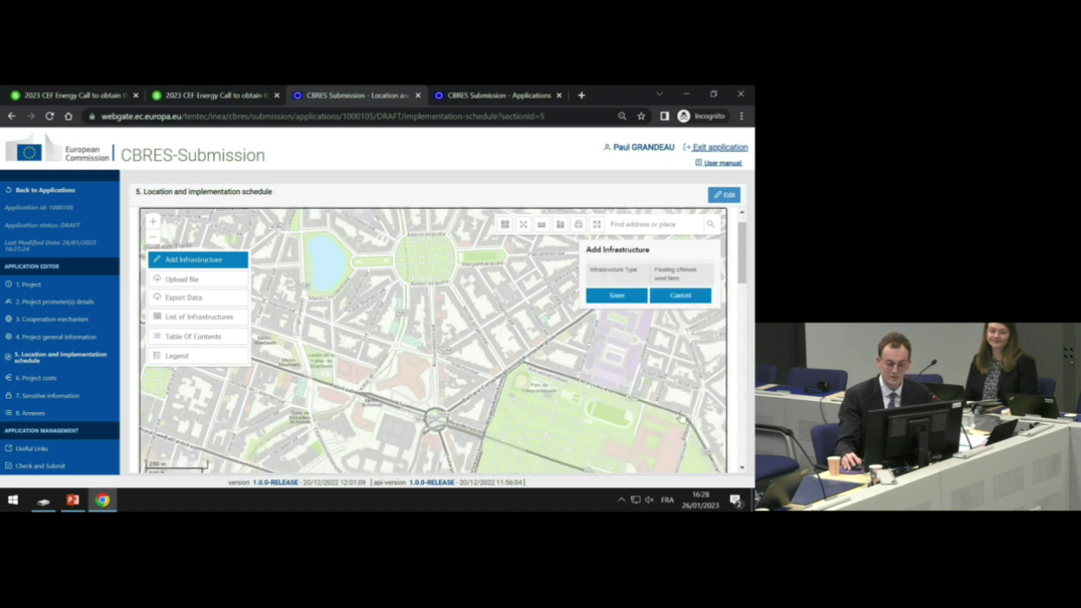
click(314, 246)
click(314, 283)
click(334, 285)
click(336, 247)
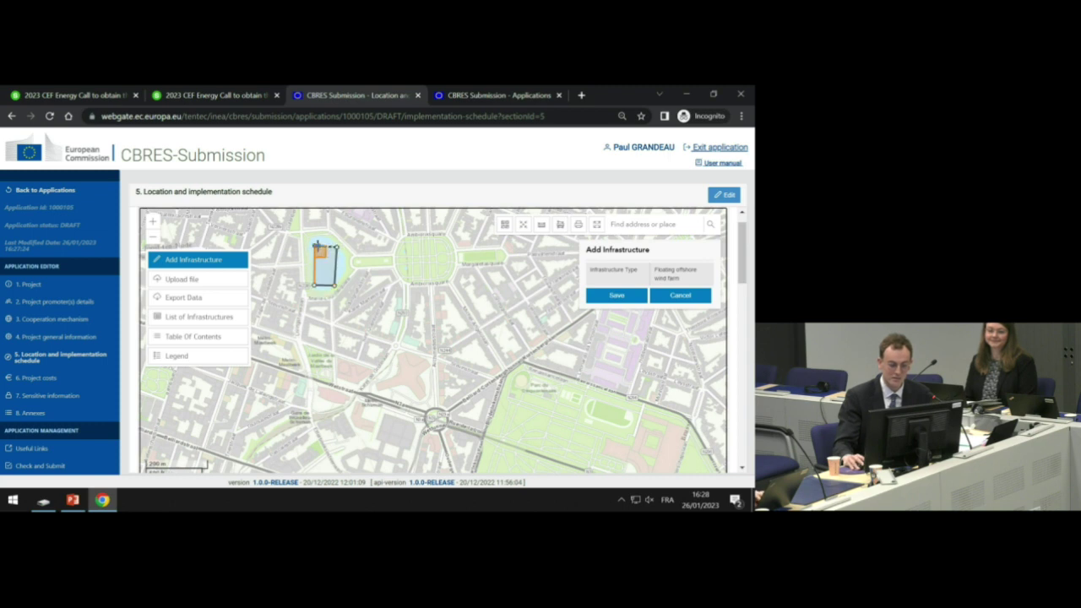
click(313, 245)
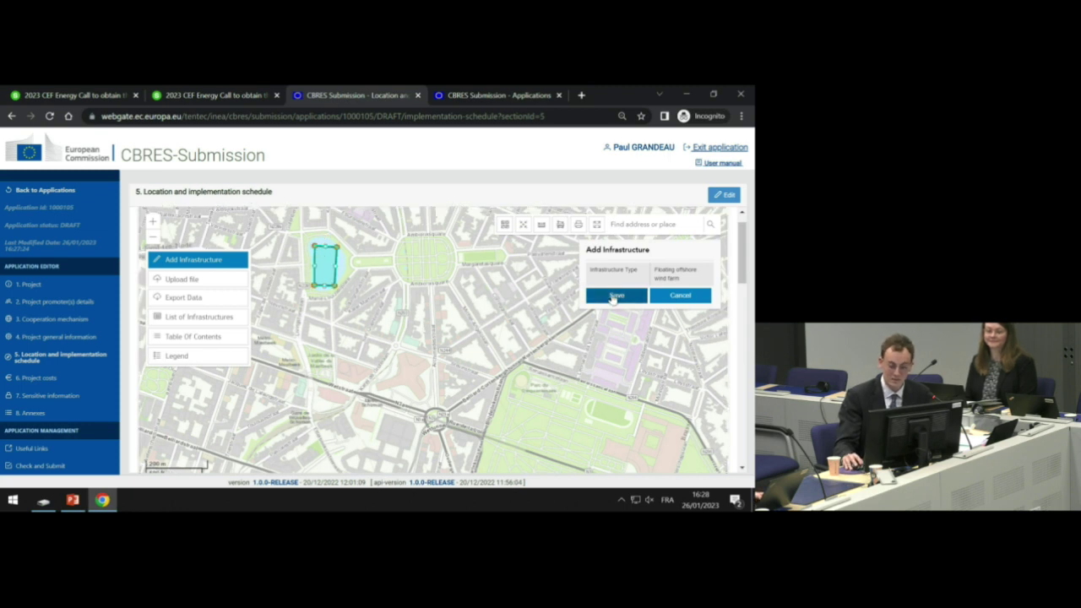
click(615, 297)
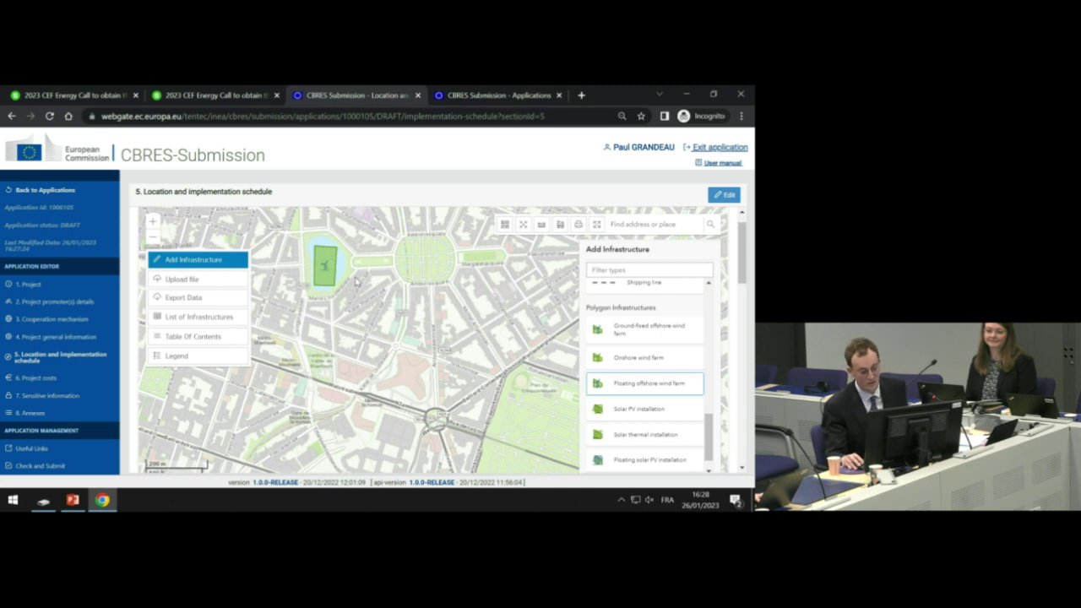
scroll(353, 296, down, 5)
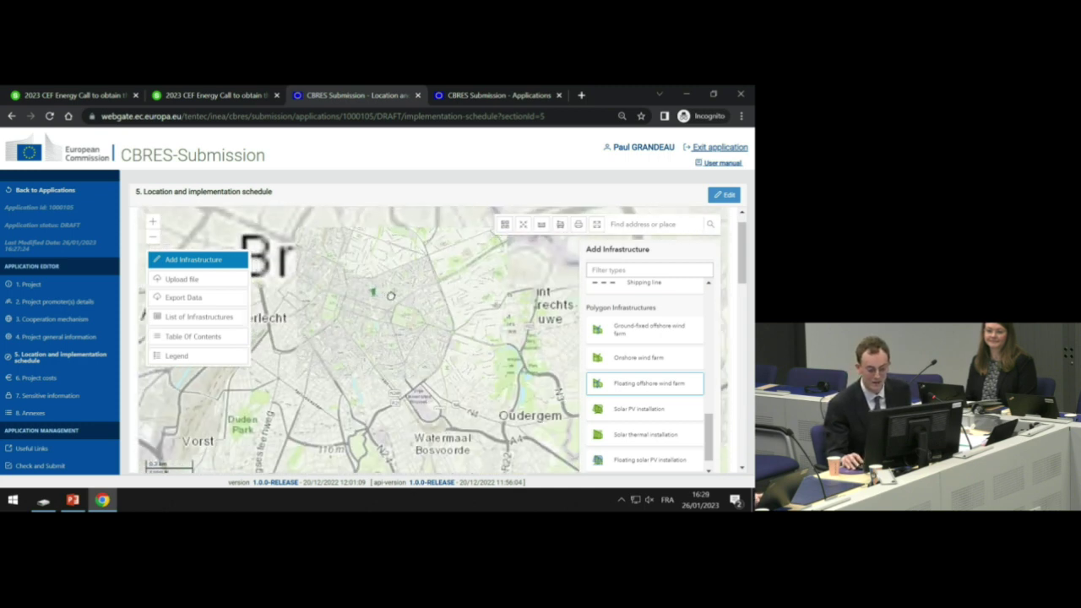